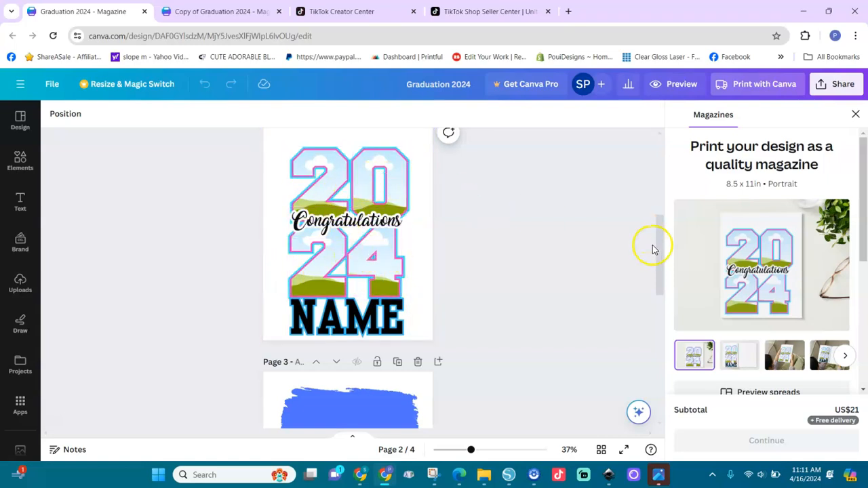
# In the Copy of Graduation 2024 design, group all elements of the page 3 artwork with brown NAME lettering and copy the group.
pyautogui.moveTo(663, 271); pyautogui.dragTo(658, 244)
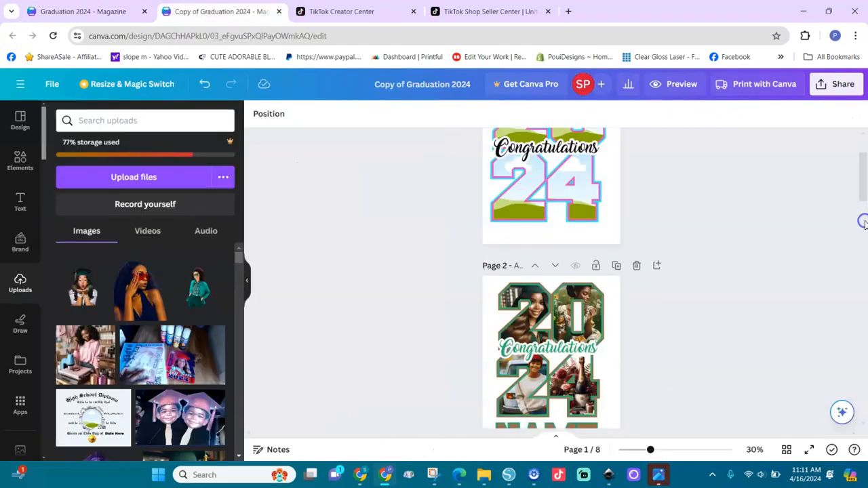
pyautogui.click(864, 222)
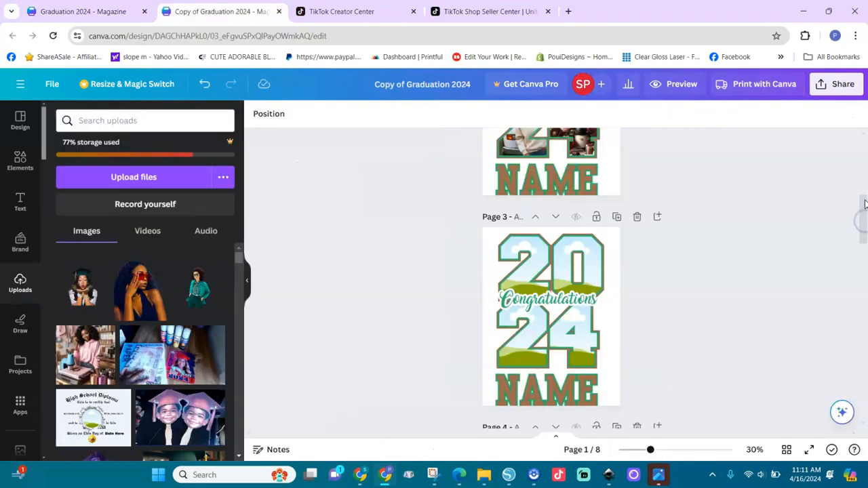
pyautogui.moveTo(865, 203)
pyautogui.mouseDown()
pyautogui.moveTo(863, 170)
pyautogui.moveTo(863, 265)
pyautogui.moveTo(854, 212)
pyautogui.mouseUp()
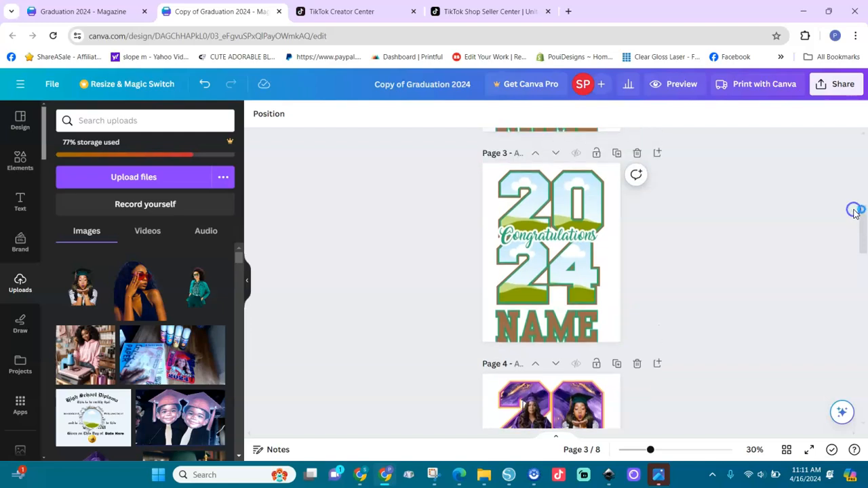
pyautogui.moveTo(650, 450); pyautogui.dragTo(660, 451)
pyautogui.click(590, 367)
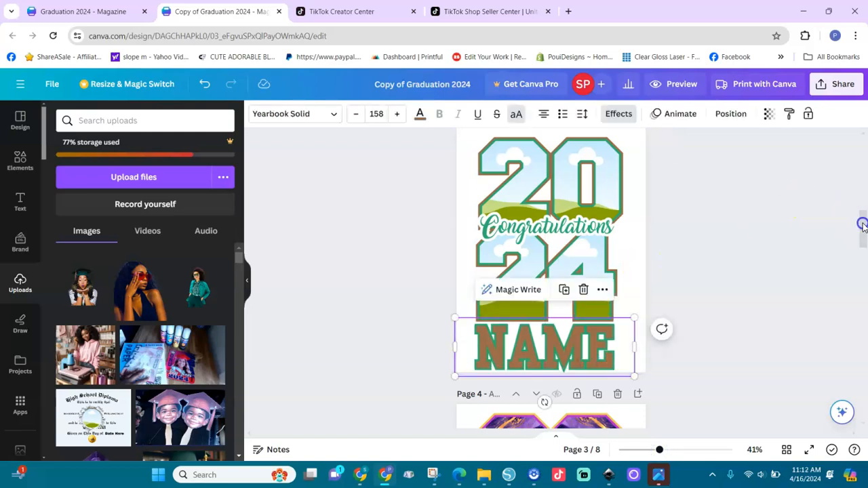
pyautogui.scroll(1, 862, 225)
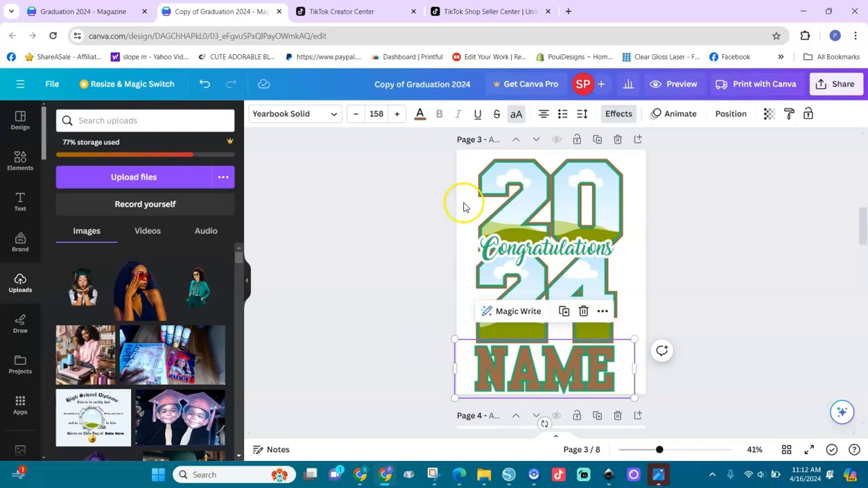
pyautogui.moveTo(449, 146); pyautogui.dragTo(666, 406)
pyautogui.hotkey('ctrl', 'g')
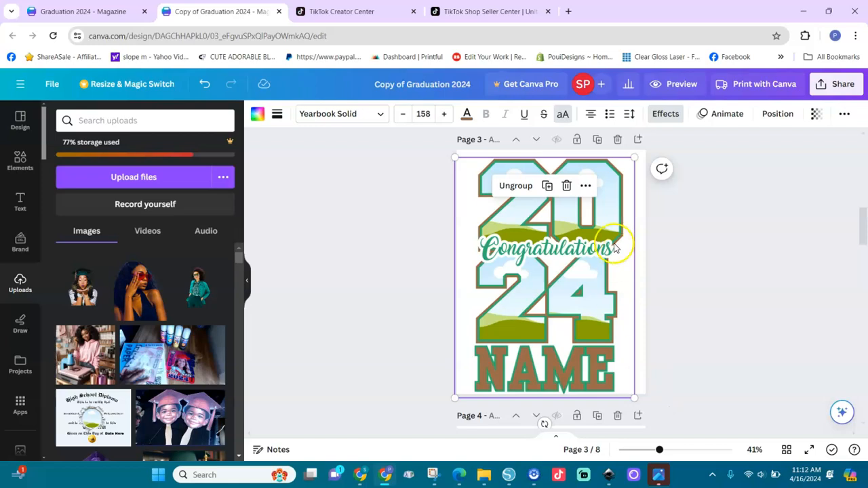
pyautogui.rightClick(601, 216)
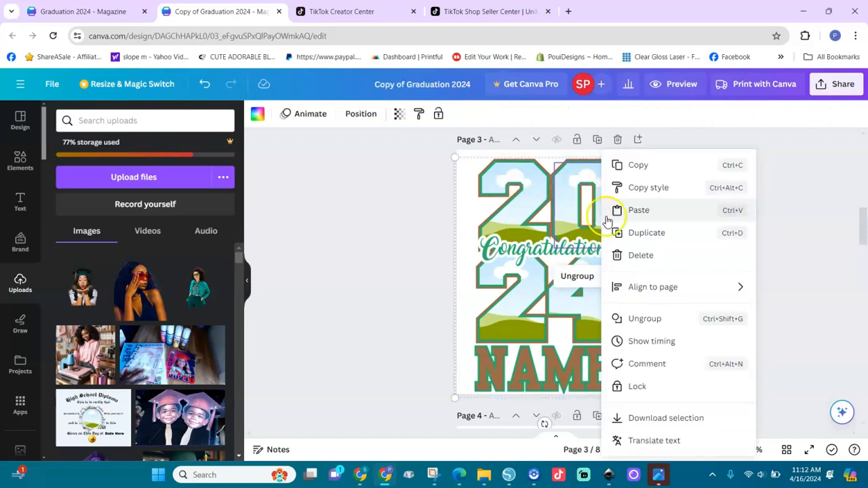
pyautogui.click(638, 167)
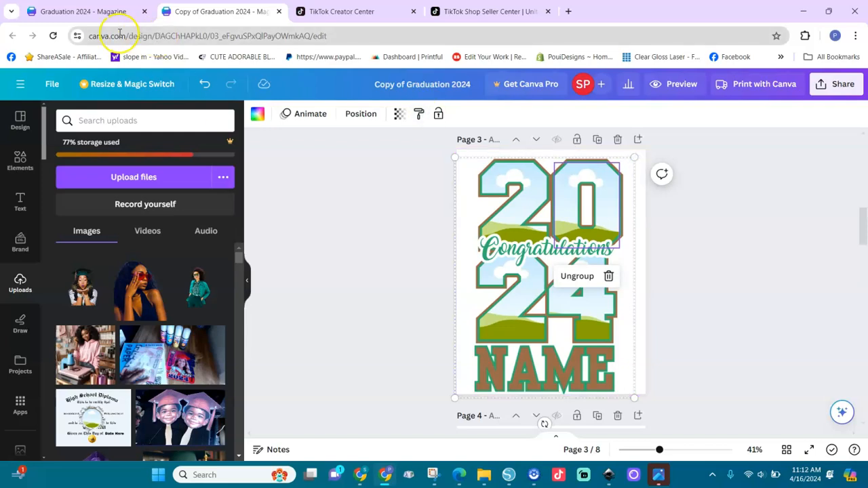
# Create a new custom-size design 13 in wide and 19 in high.
pyautogui.click(19, 83)
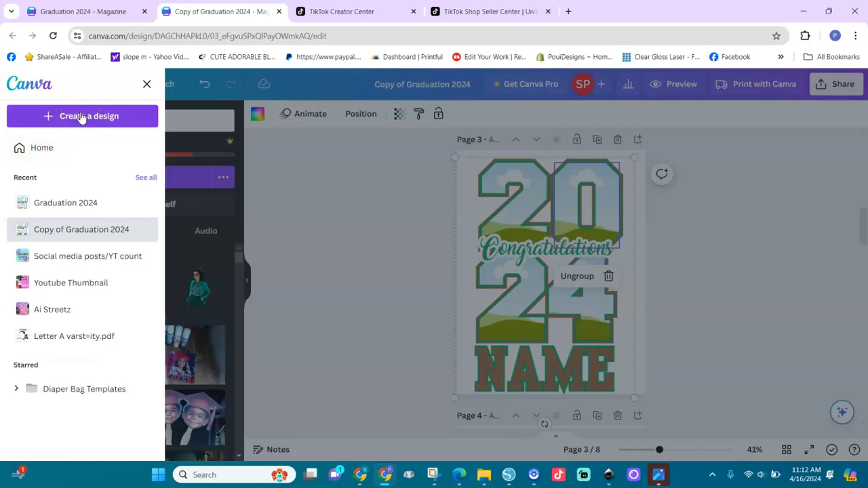
pyautogui.click(81, 117)
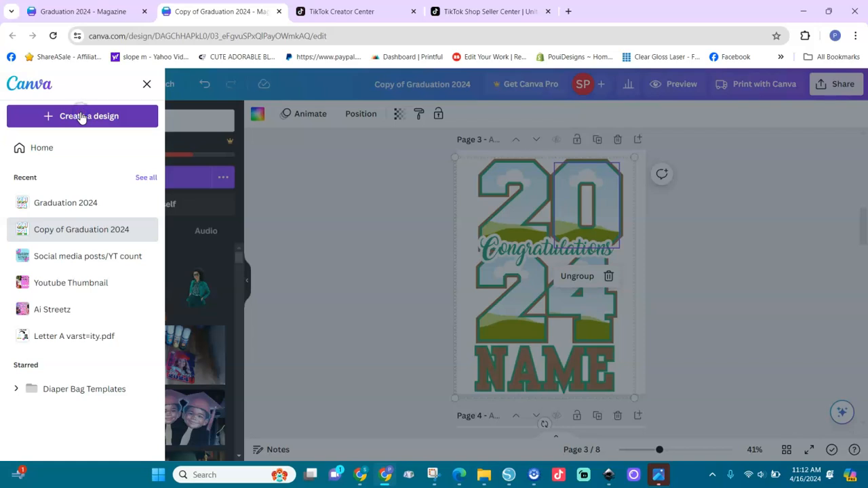
pyautogui.click(81, 116)
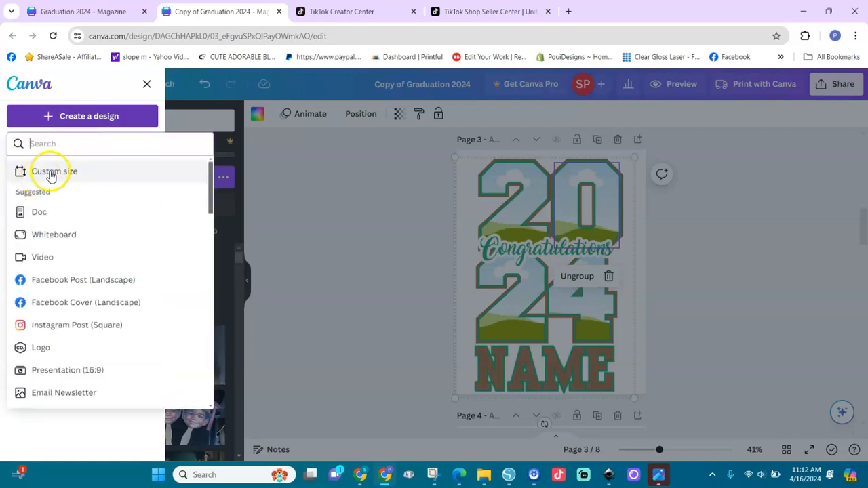
pyautogui.click(51, 173)
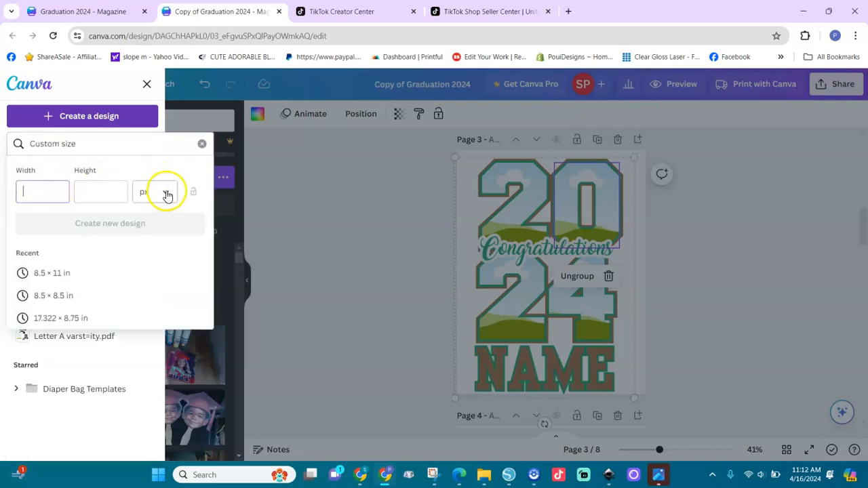
pyautogui.click(166, 195)
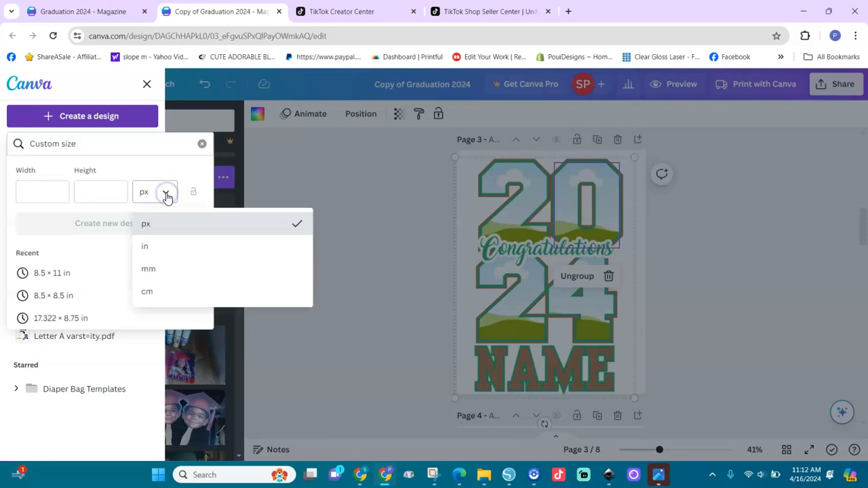
pyautogui.click(149, 247)
pyautogui.click(31, 195)
pyautogui.write('13')
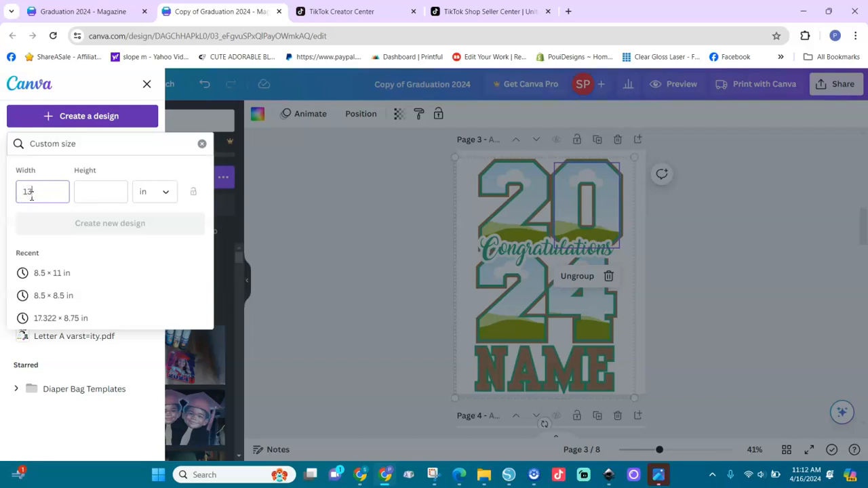
pyautogui.click(95, 195)
pyautogui.write('1')
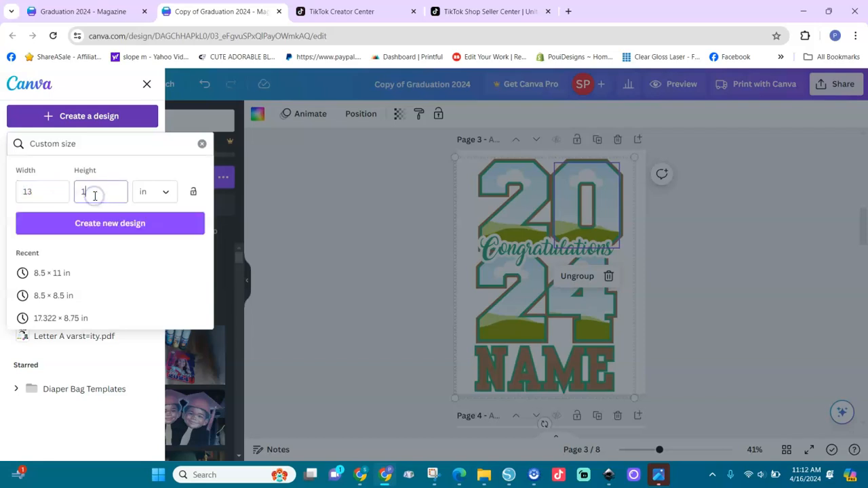
pyautogui.write('9')
pyautogui.click(103, 222)
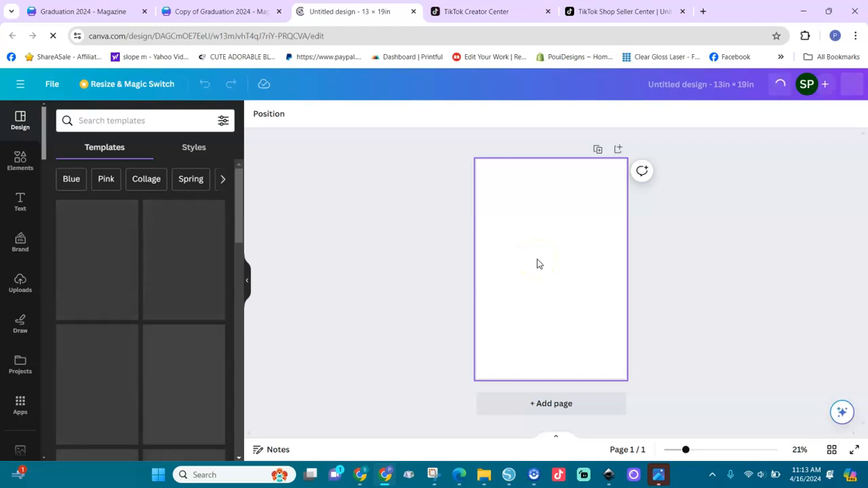
# Paste the copied 2024 artwork onto the blank page and enlarge and position it to fill the page.
pyautogui.hotkey('ctrl', 'v')
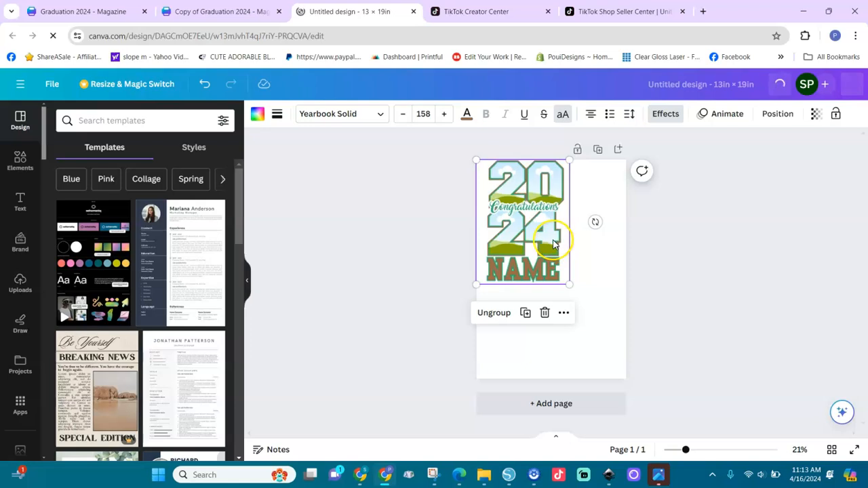
pyautogui.moveTo(555, 242)
pyautogui.mouseDown()
pyautogui.moveTo(563, 256)
pyautogui.moveTo(555, 249)
pyautogui.mouseUp()
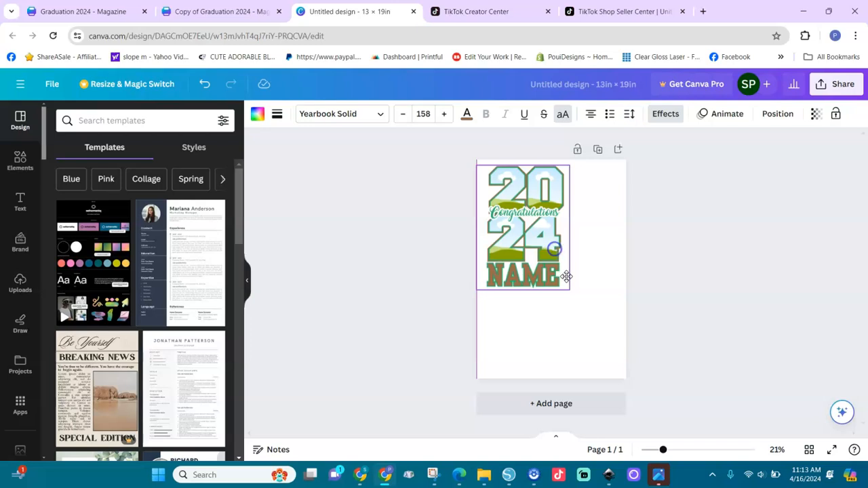
pyautogui.click(557, 278)
pyautogui.moveTo(569, 290); pyautogui.dragTo(629, 372)
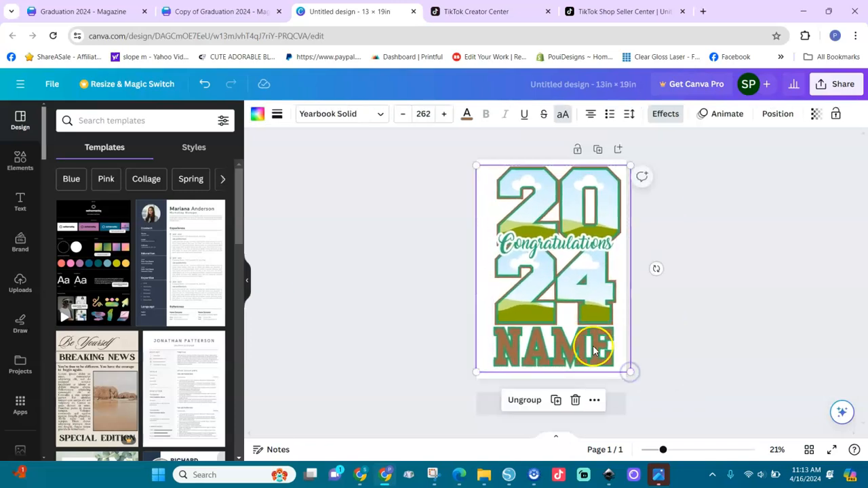
pyautogui.moveTo(593, 337); pyautogui.dragTo(587, 337)
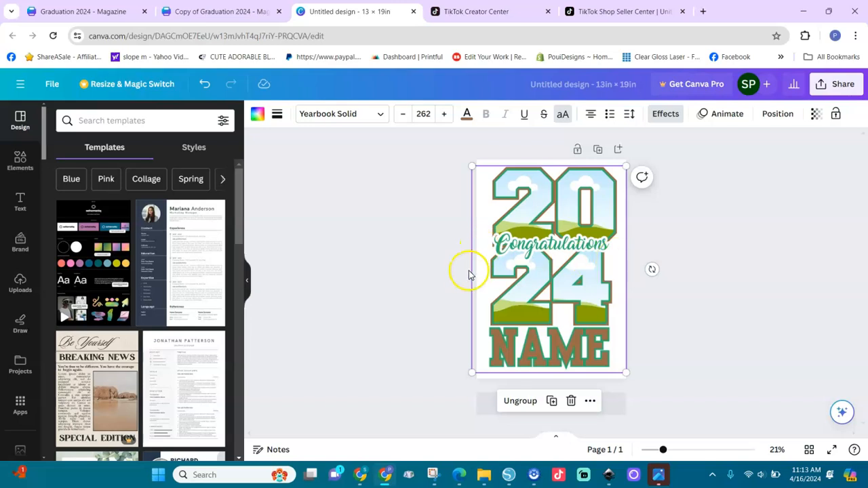
pyautogui.click(685, 277)
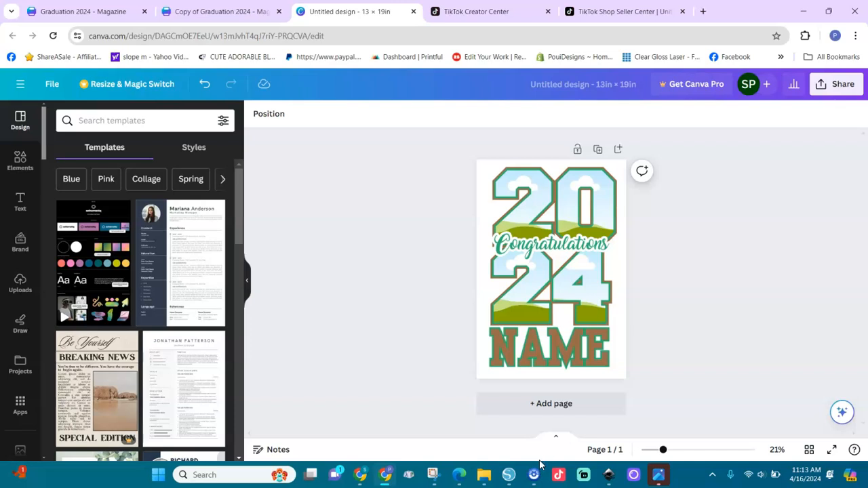
# Ungroup the pasted 2024 artwork and show the list of its layers.
pyautogui.click(522, 334)
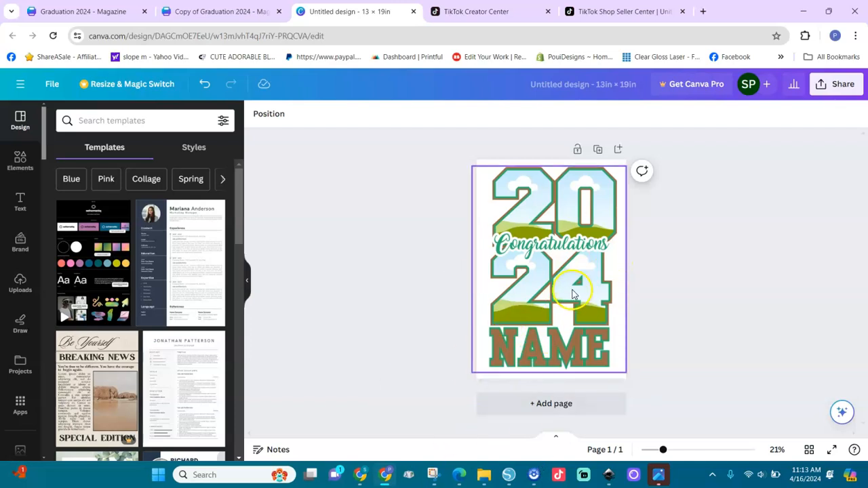
pyautogui.rightClick(539, 207)
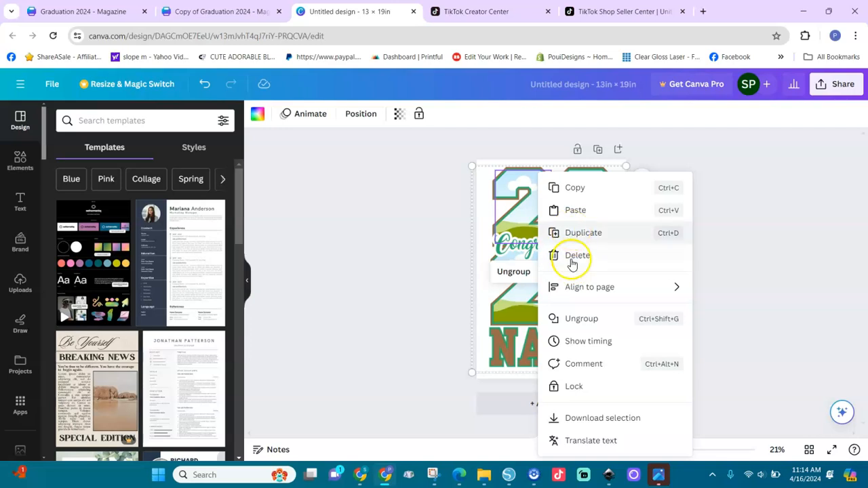
pyautogui.click(571, 319)
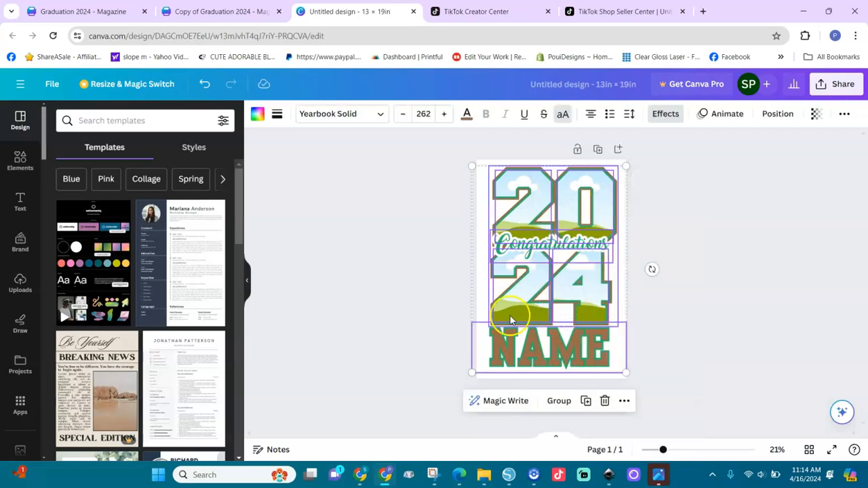
pyautogui.click(684, 211)
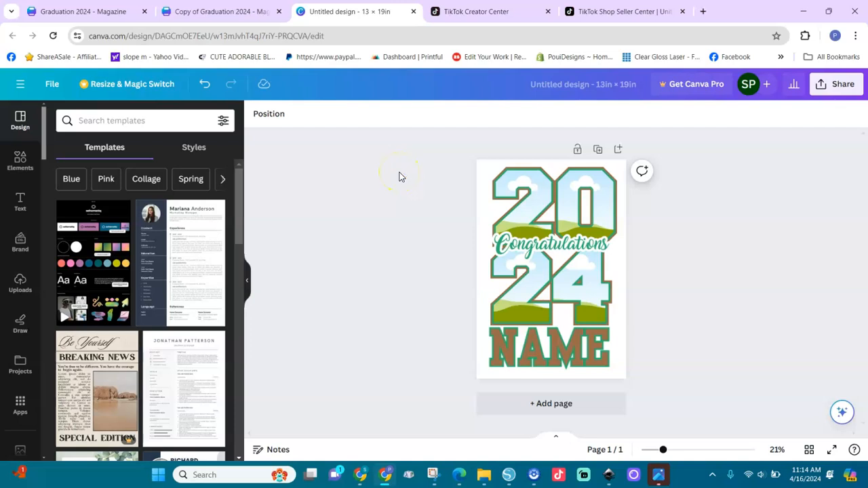
pyautogui.click(270, 114)
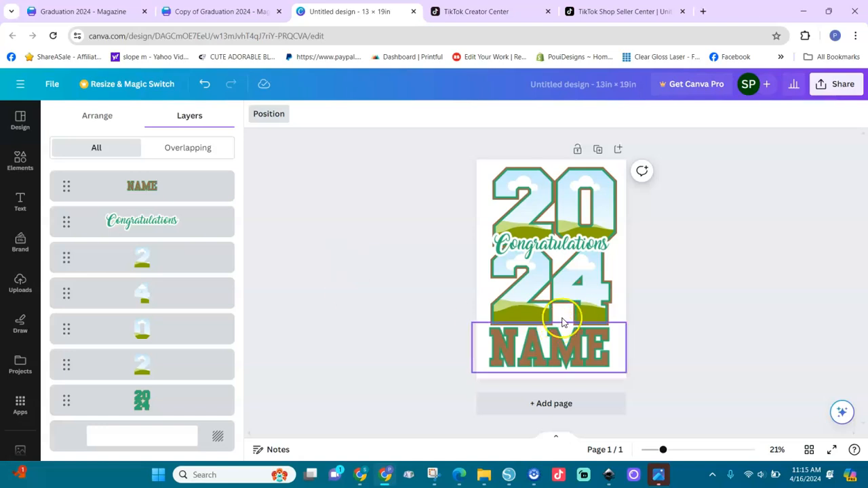
# Try filling the upper 2 with the uploaded photo of the woman in red sunglasses, and discard the photo.
pyautogui.click(21, 285)
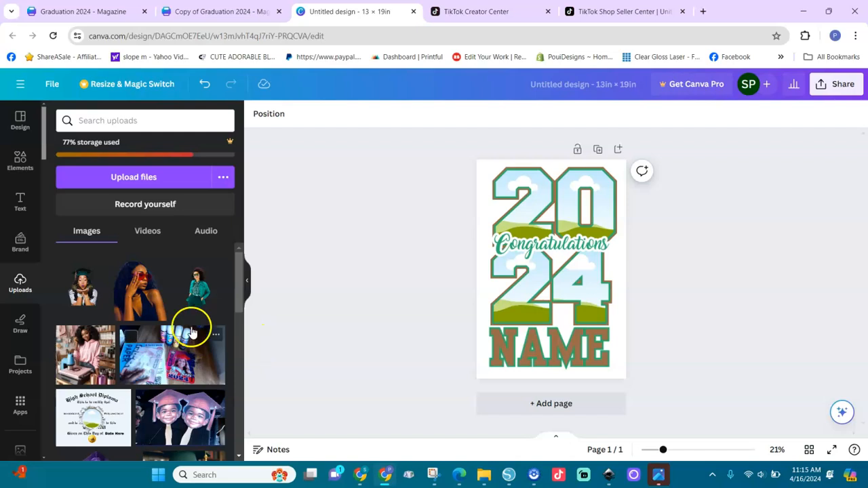
pyautogui.click(141, 305)
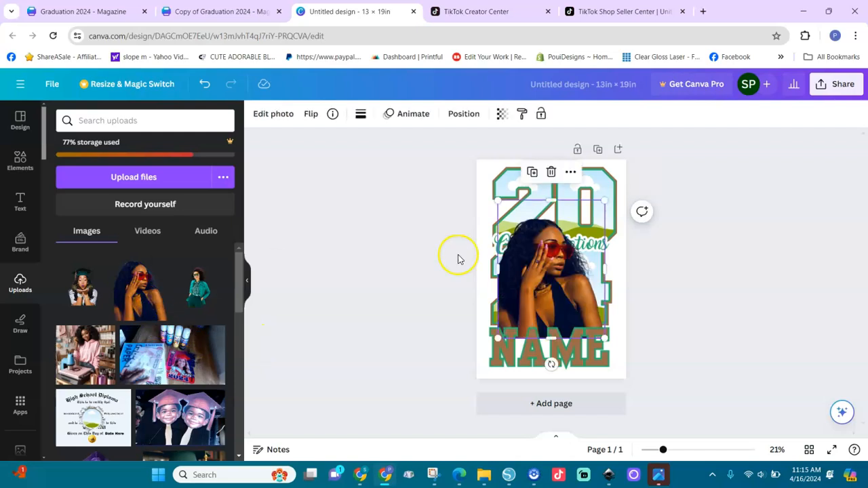
pyautogui.moveTo(537, 269); pyautogui.dragTo(533, 212)
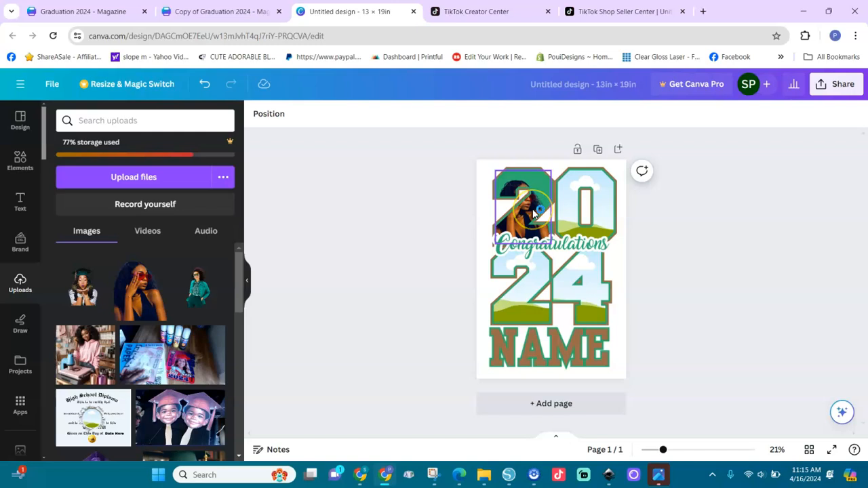
pyautogui.hotkey('ctrl', 'z')
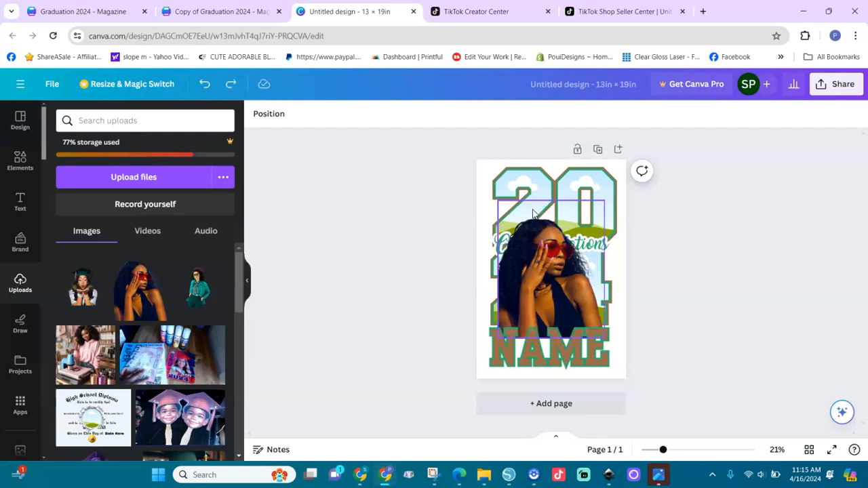
pyautogui.click(540, 264)
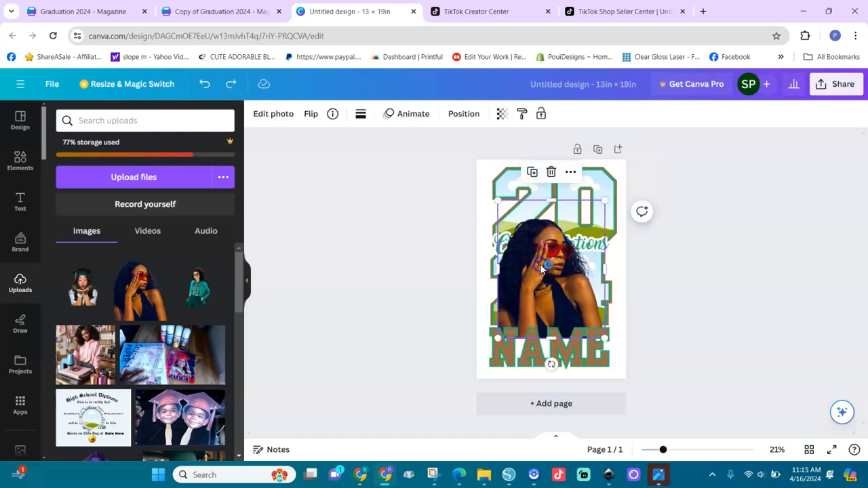
pyautogui.press('Delete')
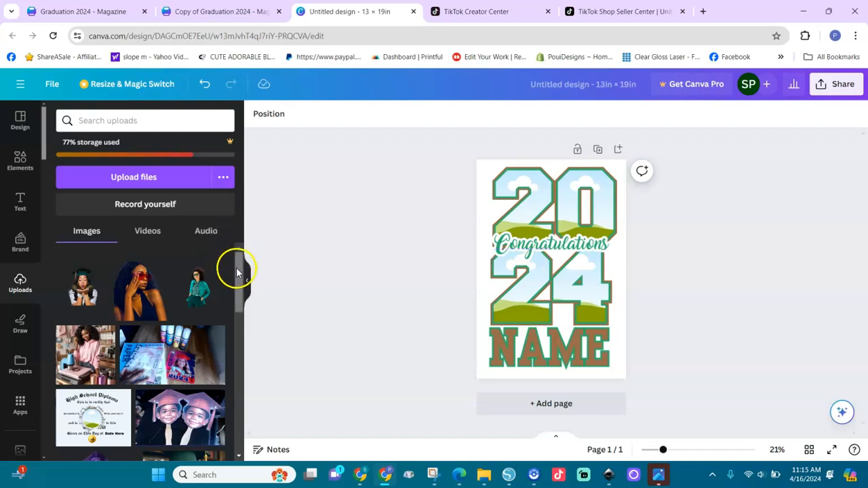
# Add the uploaded photo of the long-haired graduate in the green cap and gown and place it in the upper 2 frame.
pyautogui.moveTo(237, 273); pyautogui.dragTo(236, 336)
pyautogui.click(92, 339)
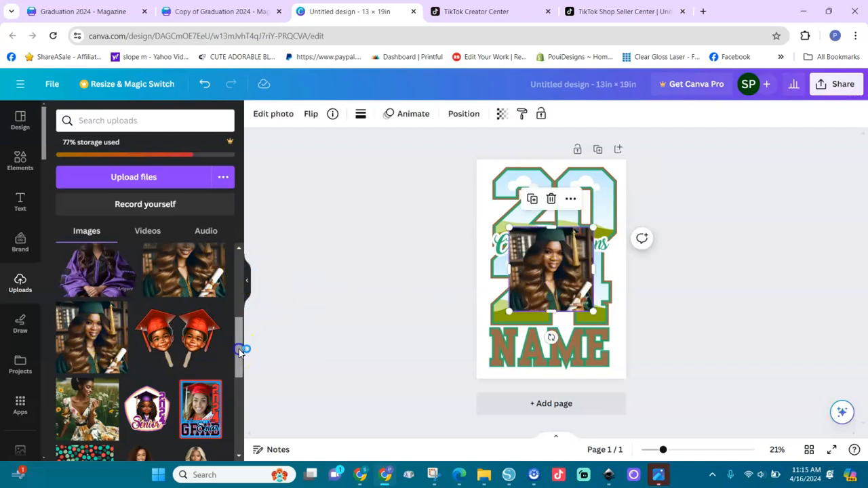
pyautogui.moveTo(239, 351); pyautogui.dragTo(238, 343)
pyautogui.click(188, 300)
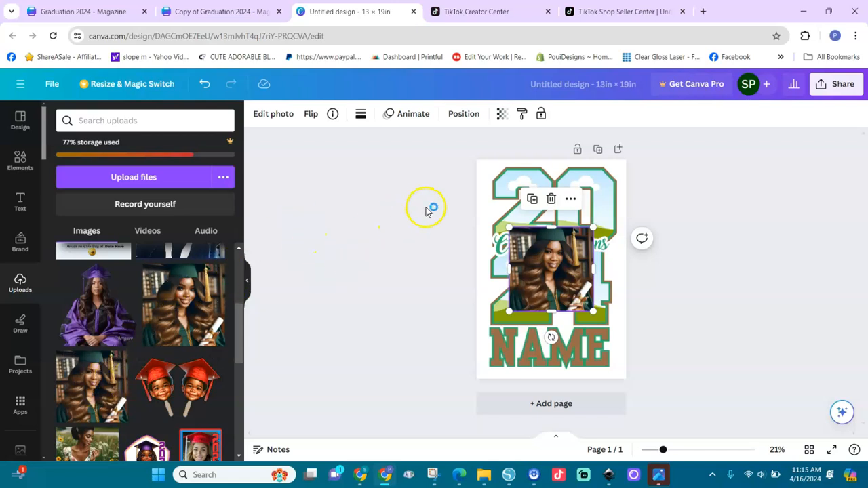
pyautogui.moveTo(575, 234); pyautogui.dragTo(569, 276)
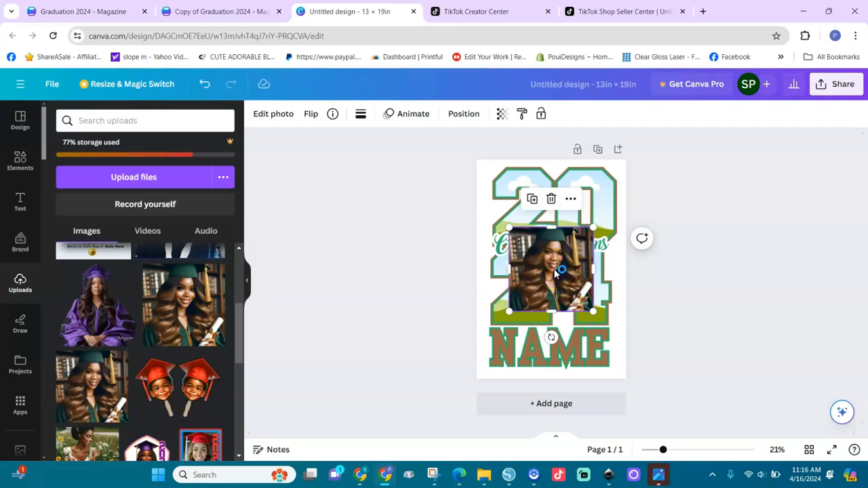
pyautogui.moveTo(553, 260); pyautogui.dragTo(532, 203)
pyautogui.click(651, 422)
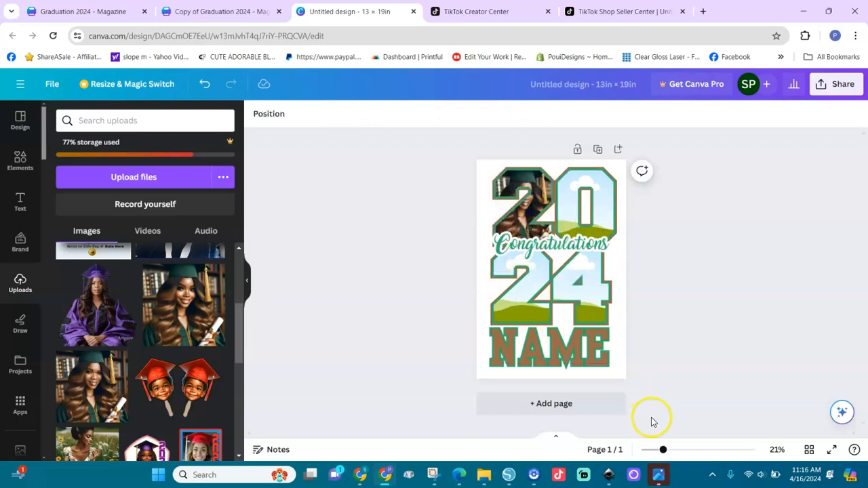
# Enlarge the graduate photo within the upper 2 and shift its crop so her face sits on the number's upper curve.
pyautogui.moveTo(663, 451); pyautogui.dragTo(690, 450)
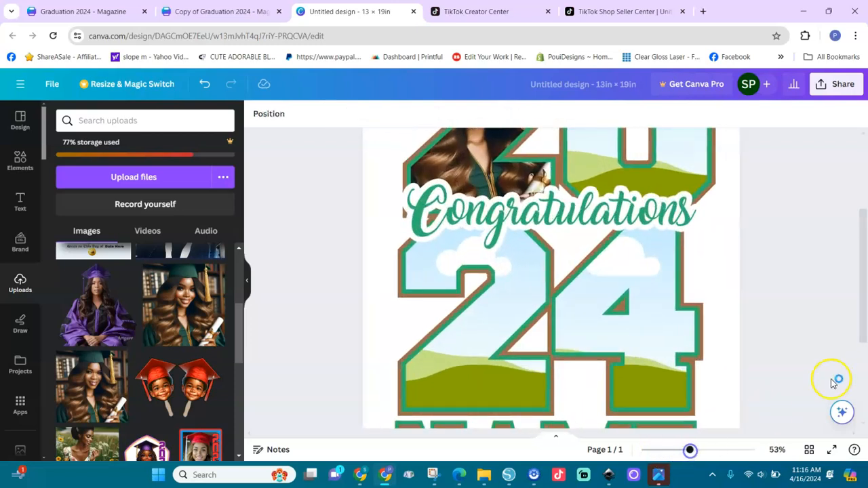
pyautogui.moveTo(862, 332); pyautogui.dragTo(860, 267)
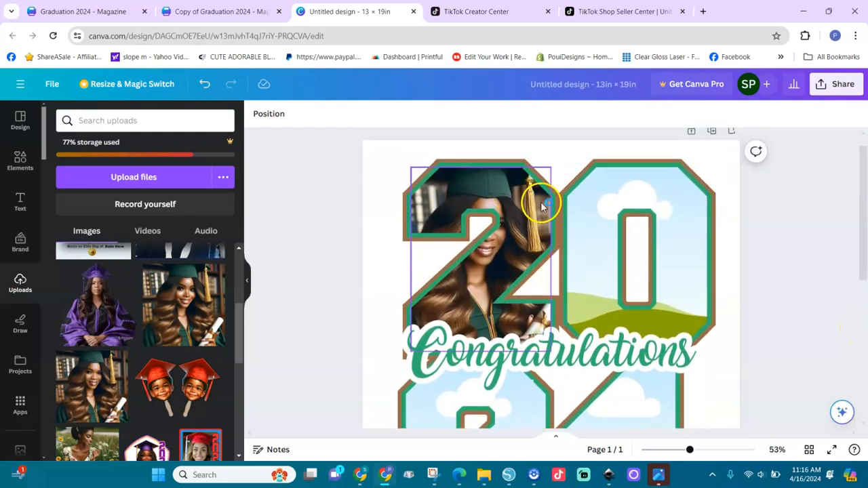
pyautogui.click(517, 237)
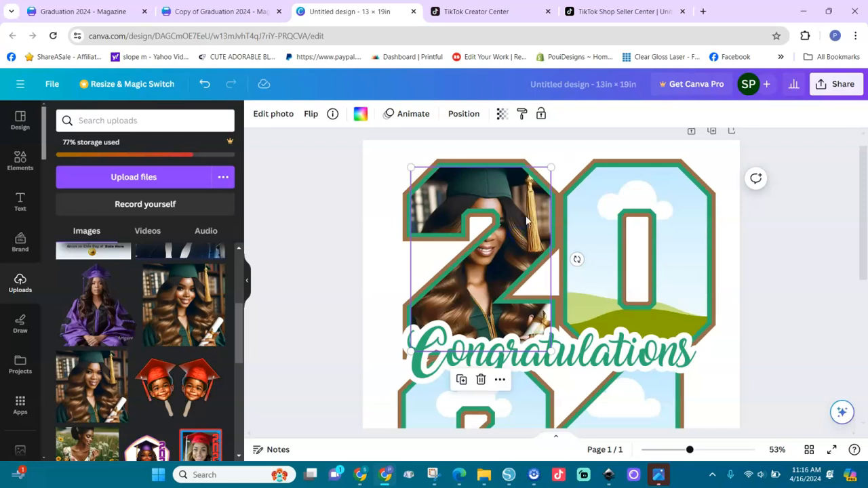
pyautogui.doubleClick(552, 170)
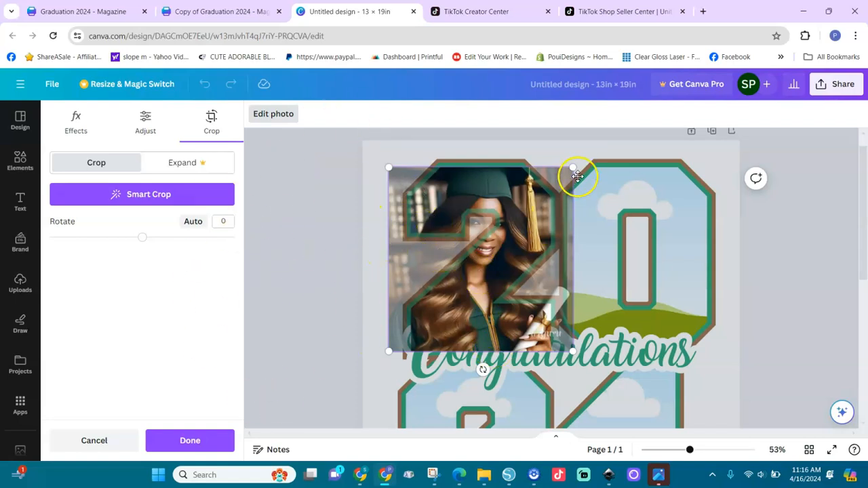
pyautogui.moveTo(575, 166); pyautogui.dragTo(609, 147)
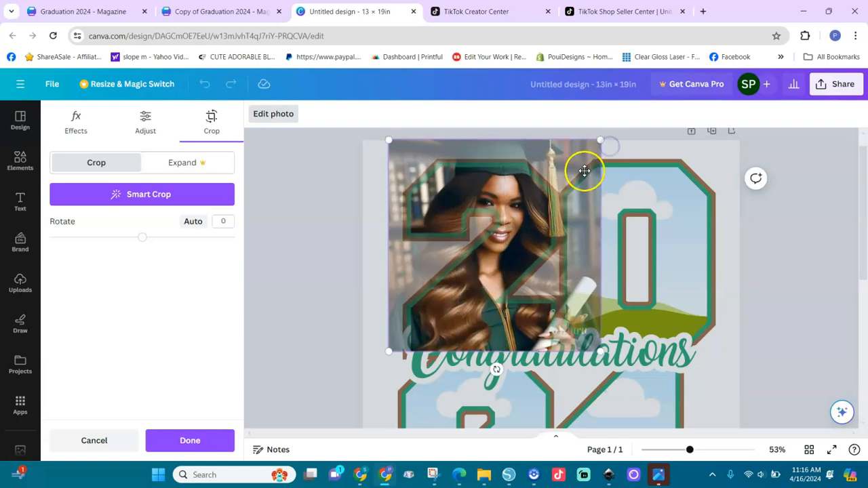
pyautogui.moveTo(568, 167); pyautogui.dragTo(592, 190)
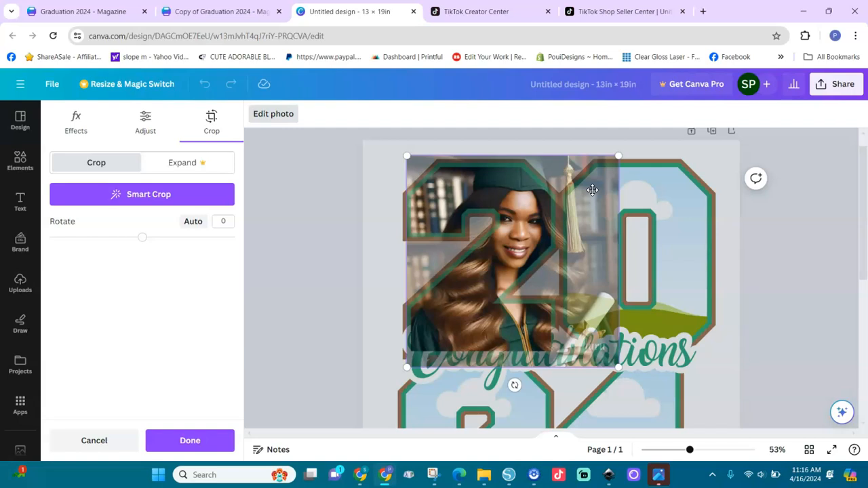
pyautogui.click(644, 146)
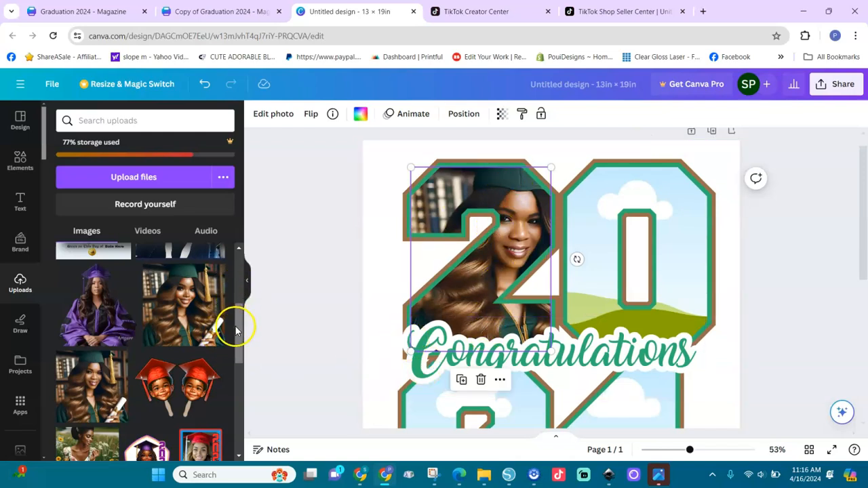
# Add the uploaded photo of the woman in a floral dress among wildflowers and place it in the 0 frame.
pyautogui.moveTo(237, 329); pyautogui.dragTo(236, 362)
pyautogui.click(58, 345)
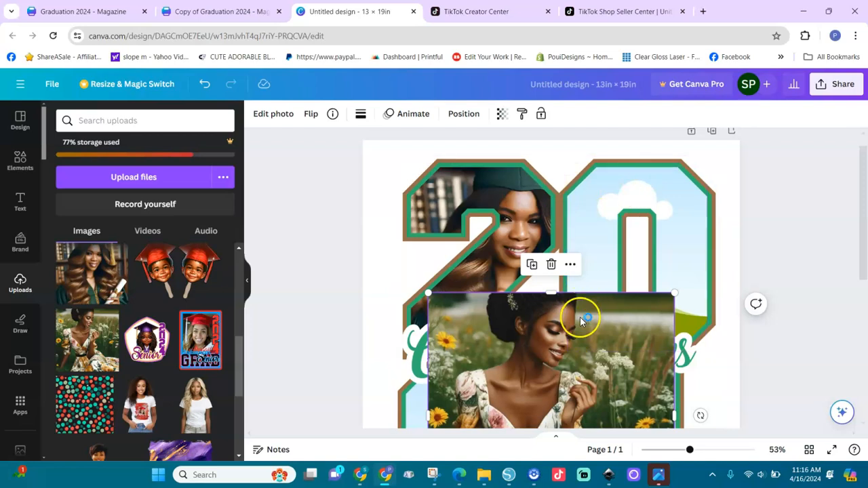
pyautogui.moveTo(535, 358); pyautogui.dragTo(614, 211)
pyautogui.click(658, 219)
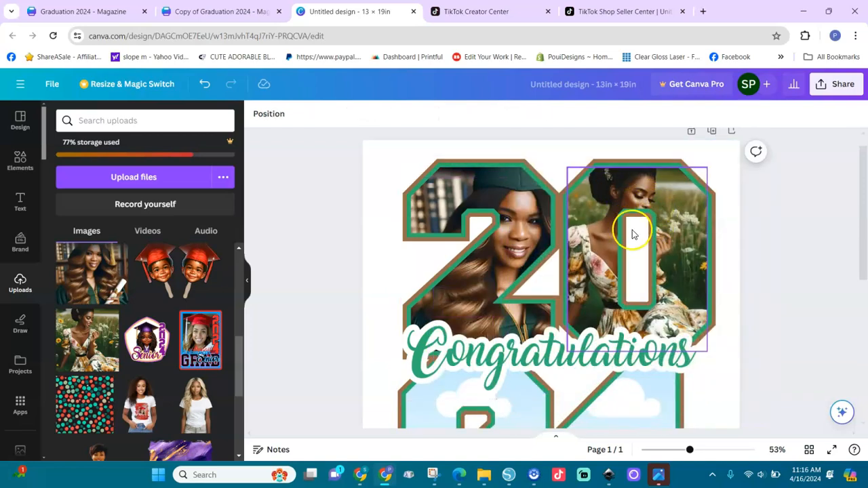
# Enlarge the floral-dress photo within the 0 and shift its crop so her face clears the number's central opening.
pyautogui.doubleClick(662, 201)
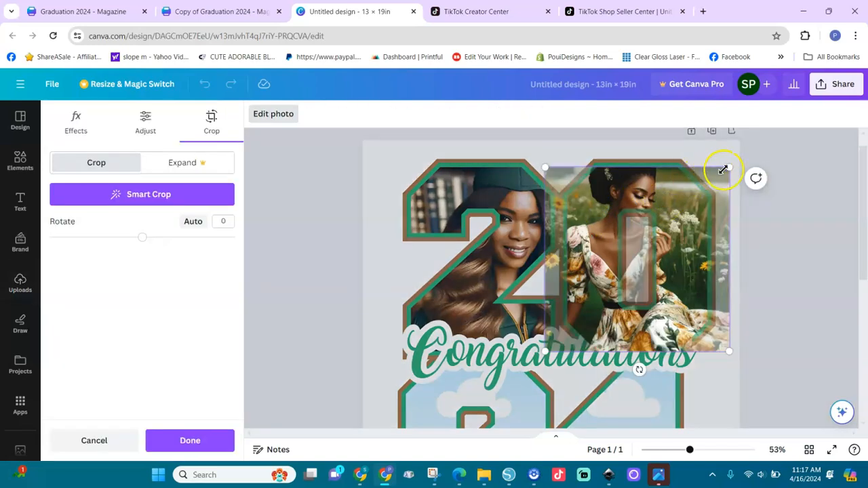
pyautogui.moveTo(728, 167); pyautogui.dragTo(761, 136)
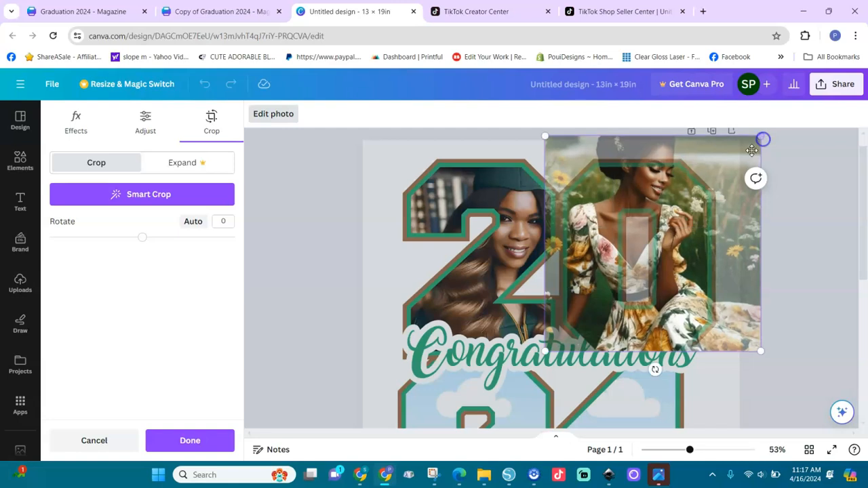
pyautogui.moveTo(724, 168); pyautogui.dragTo(749, 204)
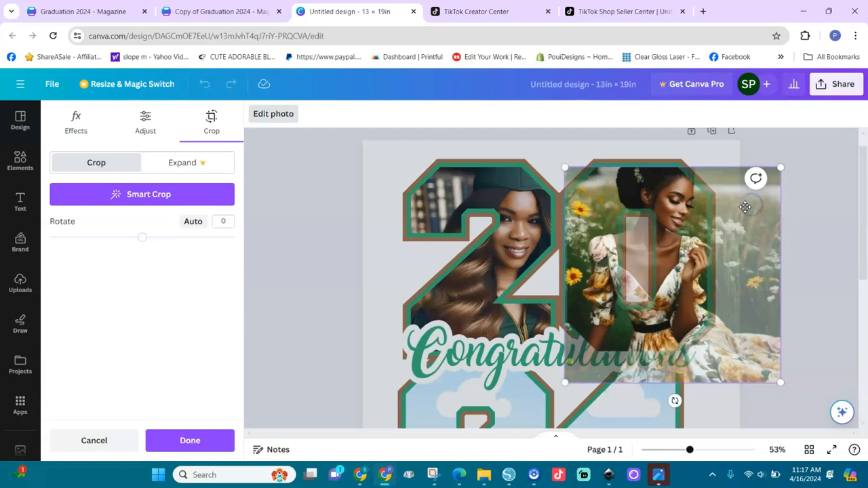
pyautogui.click(706, 158)
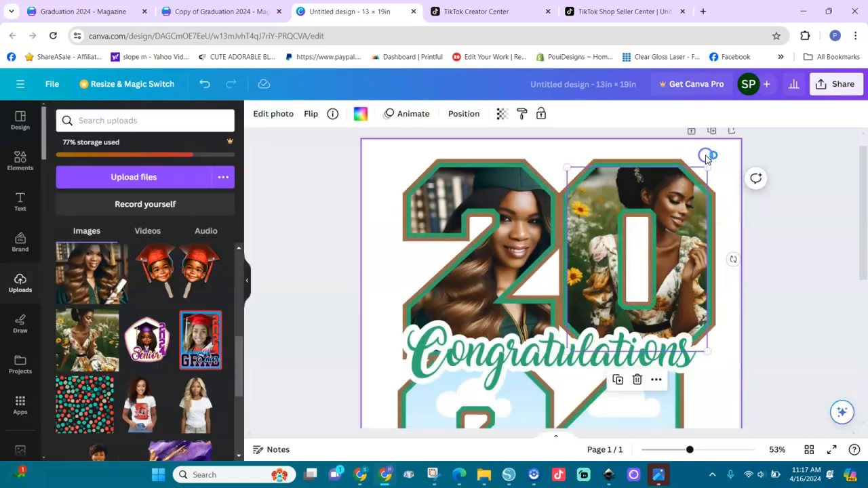
pyautogui.click(624, 234)
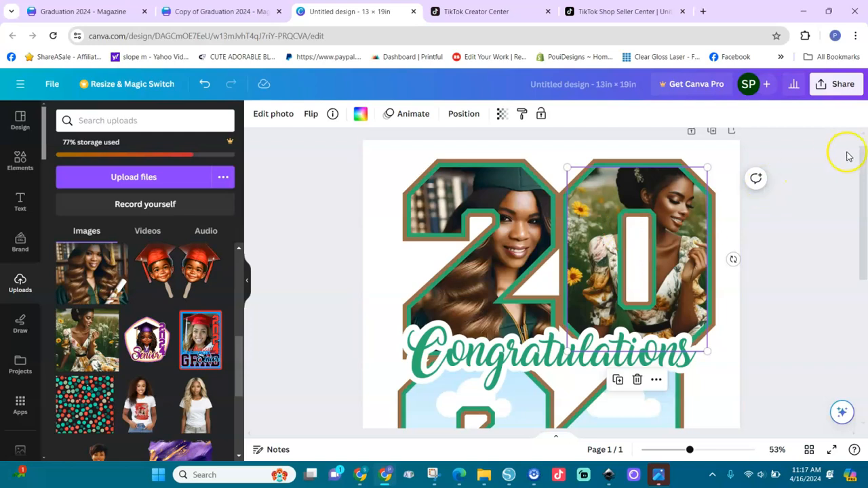
# Add the uploaded photo of the curly-haired graduate in the navy cap and gown and place it in the lower 2 frame.
pyautogui.moveTo(864, 169); pyautogui.dragTo(863, 238)
pyautogui.click(291, 300)
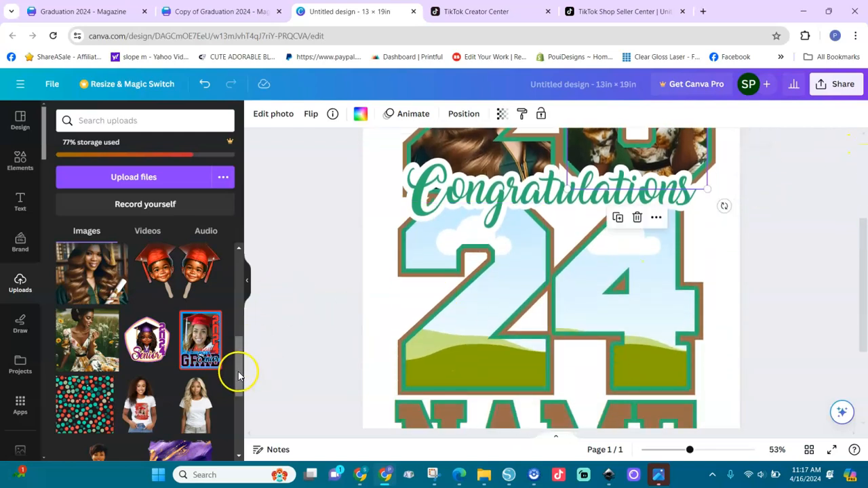
pyautogui.moveTo(239, 372); pyautogui.dragTo(238, 410)
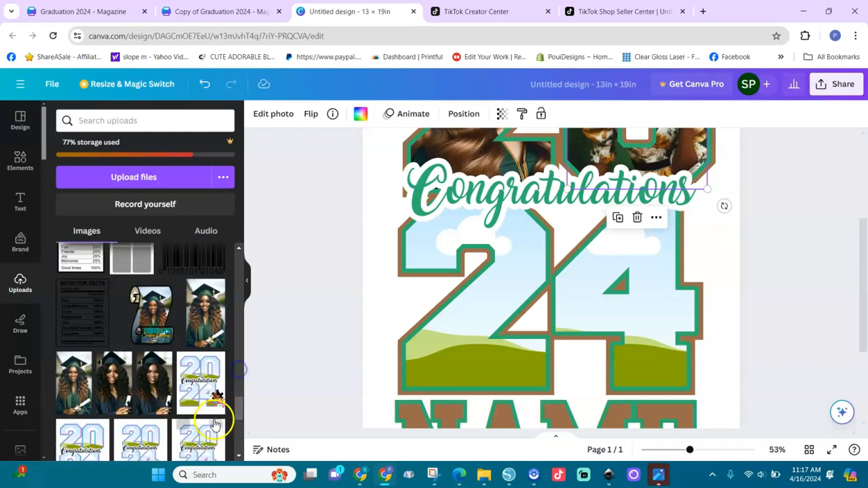
pyautogui.click(155, 386)
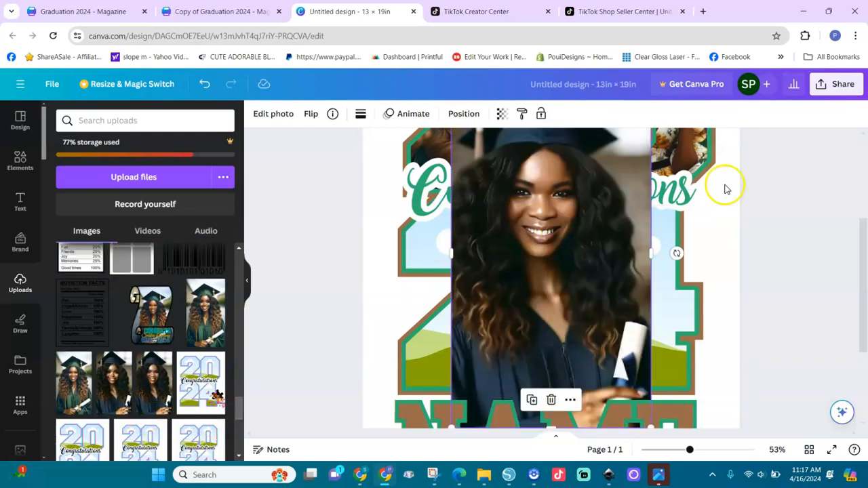
pyautogui.moveTo(864, 254); pyautogui.dragTo(864, 218)
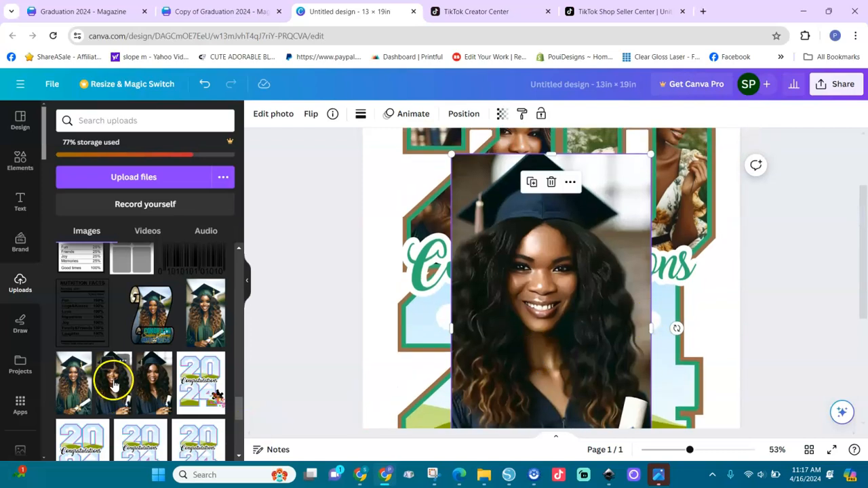
pyautogui.moveTo(523, 285); pyautogui.dragTo(496, 378)
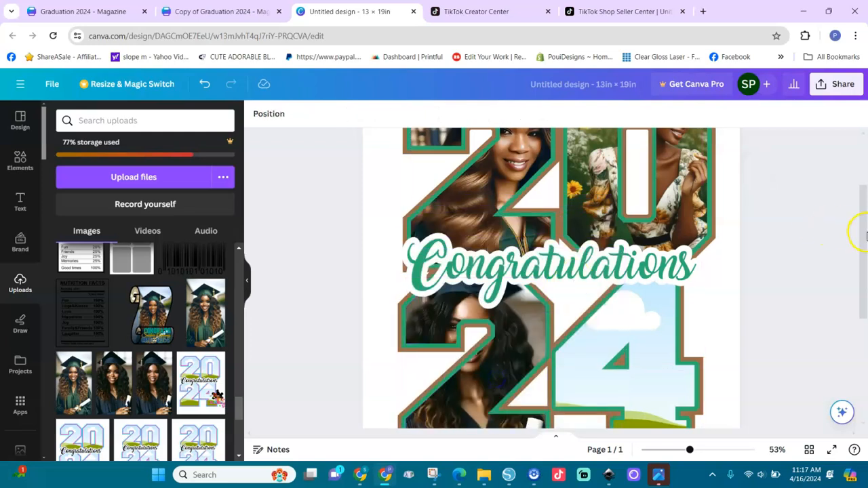
# Enlarge the navy-gown graduate photo within the lower 2 and reposition its crop so her face shows along the number's stroke.
pyautogui.moveTo(866, 245); pyautogui.dragTo(865, 285)
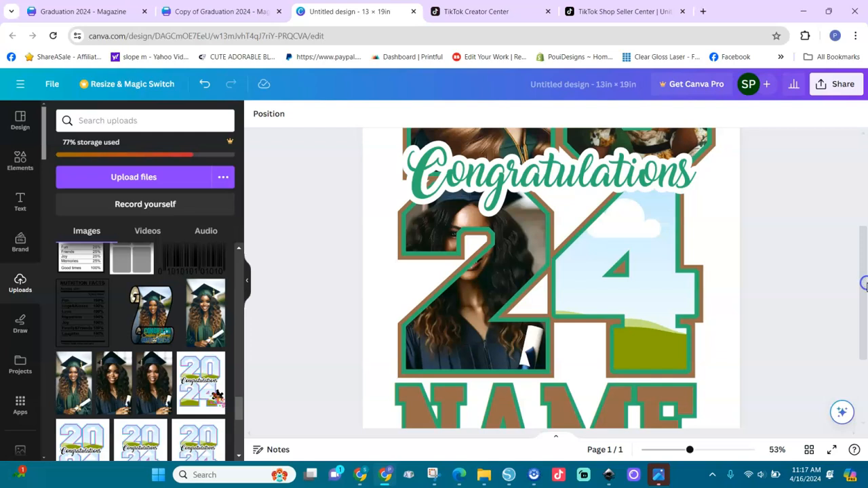
pyautogui.click(492, 288)
pyautogui.doubleClick(492, 287)
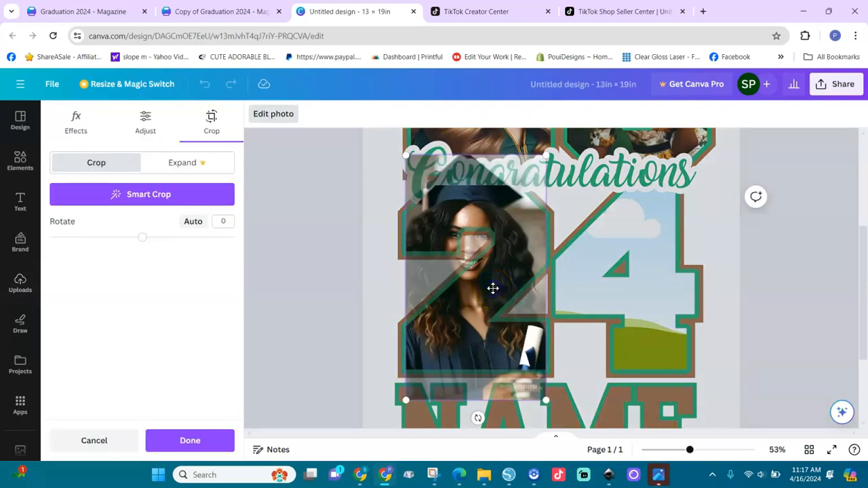
pyautogui.moveTo(548, 158); pyautogui.dragTo(601, 131)
pyautogui.moveTo(521, 239); pyautogui.dragTo(521, 266)
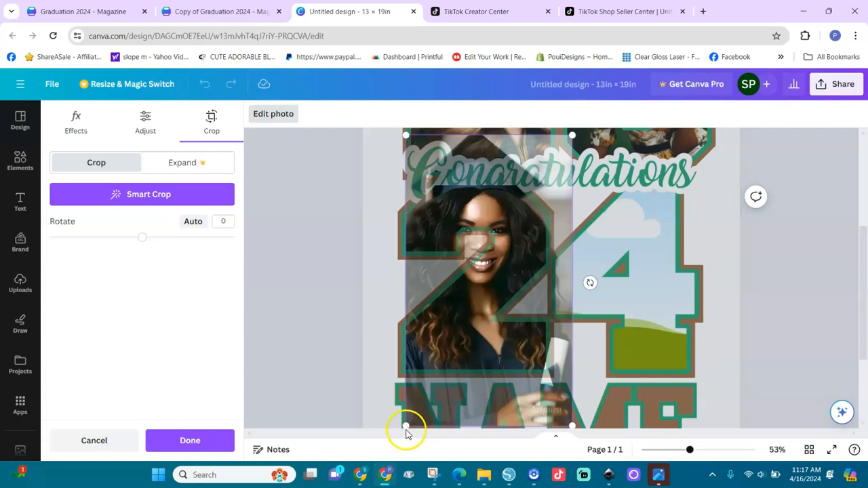
pyautogui.moveTo(407, 423); pyautogui.dragTo(367, 461)
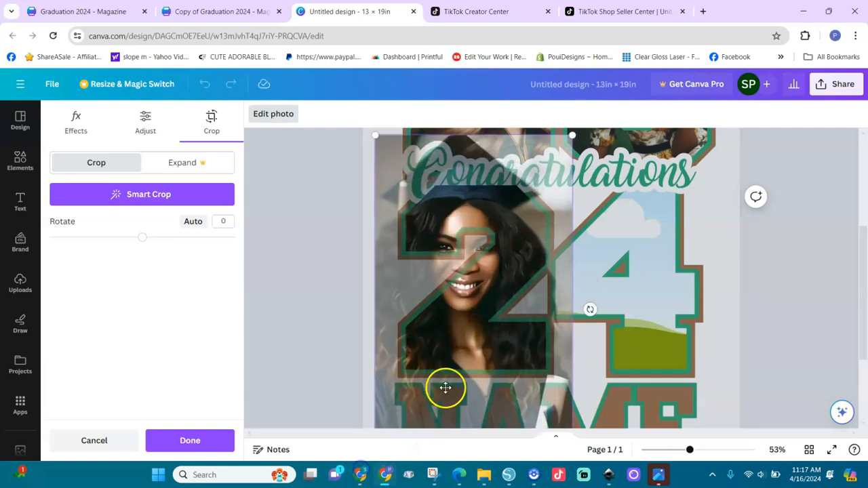
pyautogui.moveTo(457, 353); pyautogui.dragTo(496, 369)
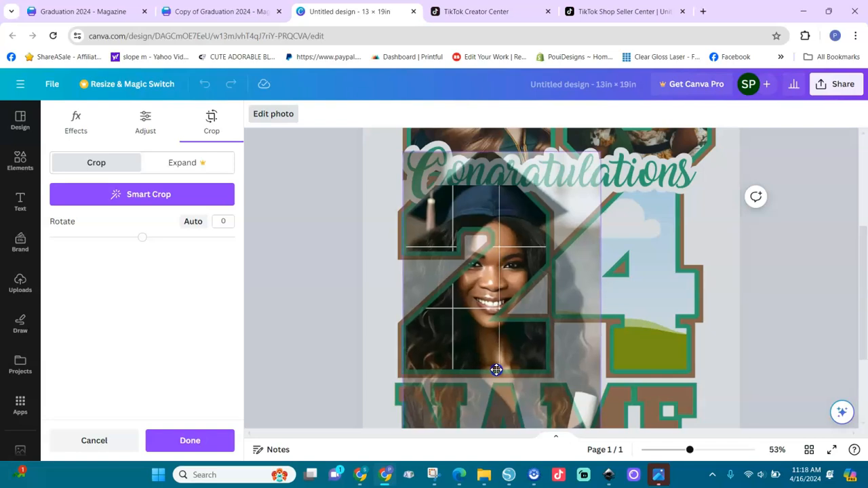
pyautogui.moveTo(496, 370); pyautogui.dragTo(496, 369)
pyautogui.click(753, 273)
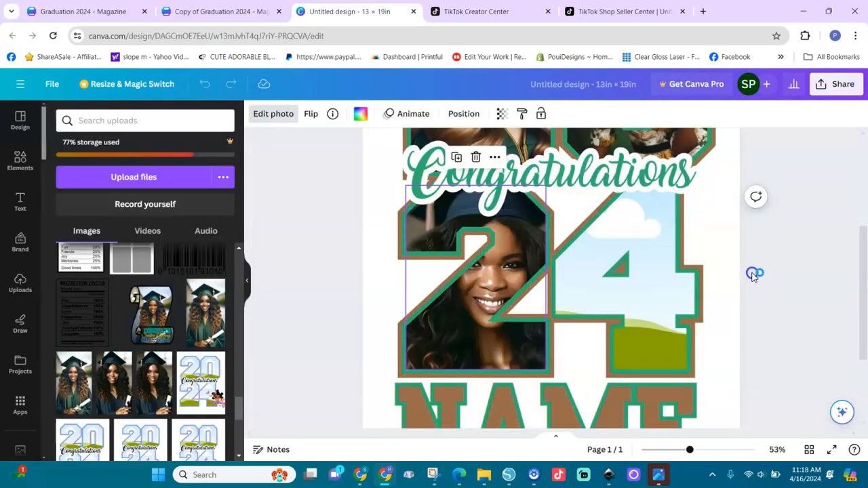
# Add the uploaded image of the champagne bottle with roses and chocolate on white and place it in the 4 frame.
pyautogui.moveTo(866, 242); pyautogui.dragTo(864, 282)
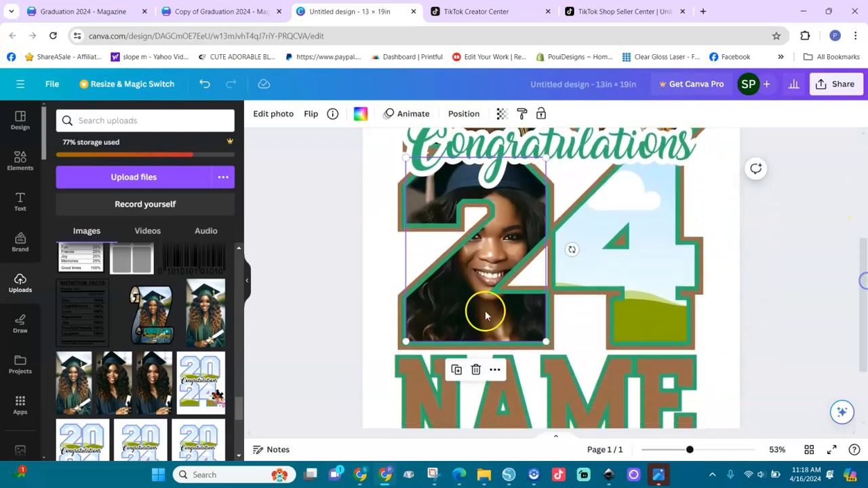
pyautogui.scroll(-3, 238, 413)
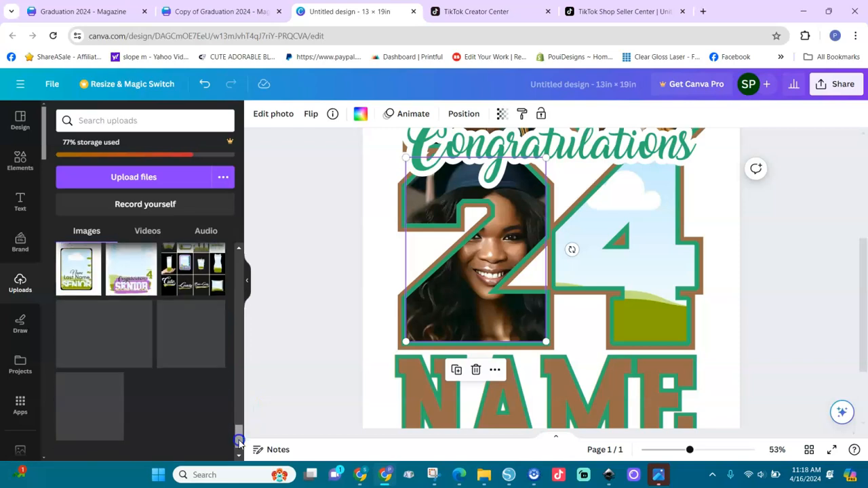
pyautogui.scroll(-3, 239, 434)
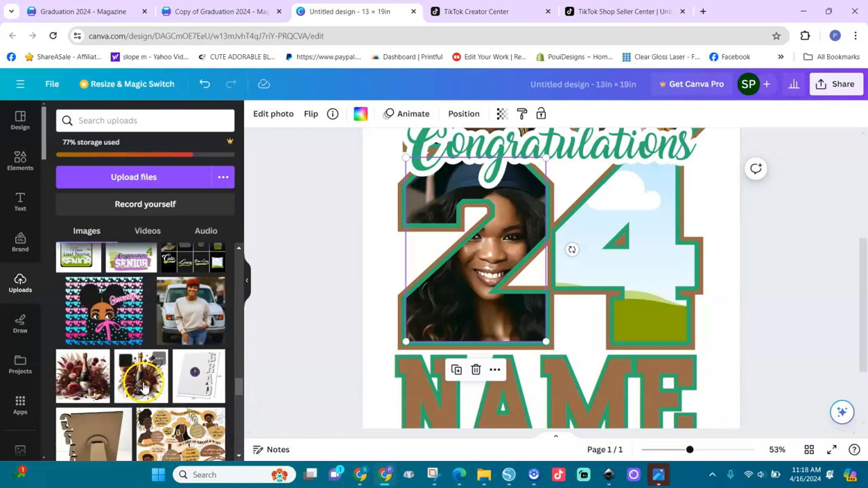
pyautogui.click(143, 386)
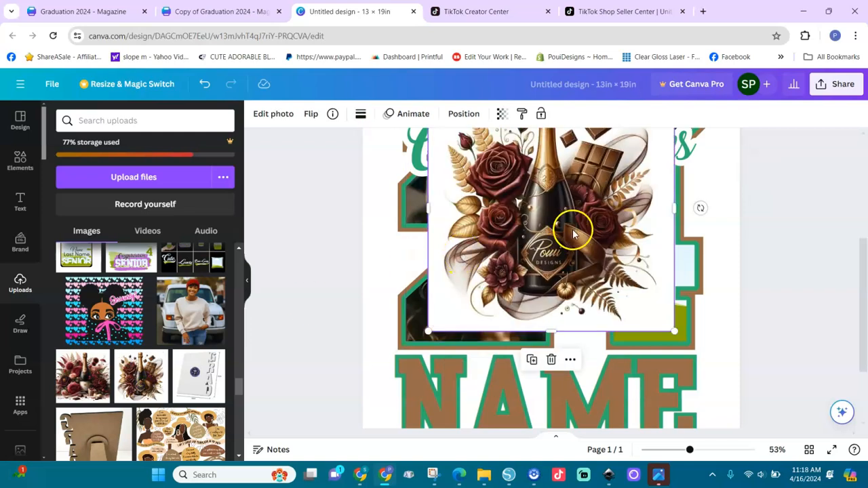
pyautogui.scroll(1, 864, 331)
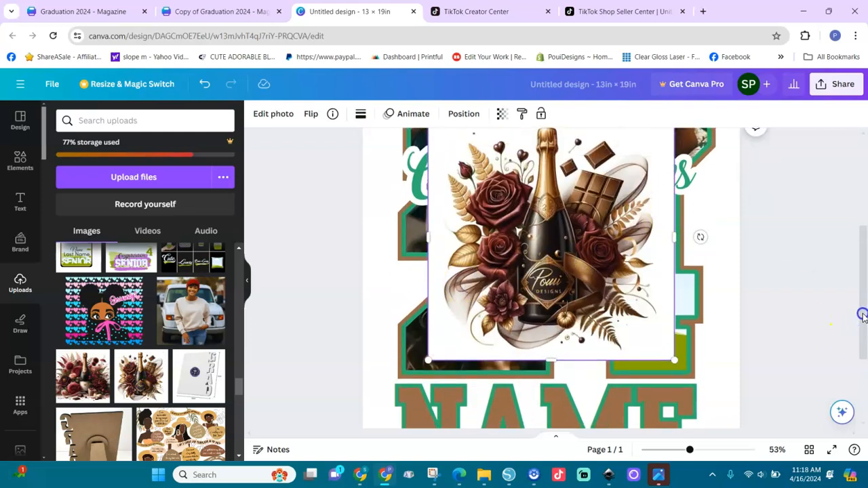
pyautogui.moveTo(609, 274); pyautogui.dragTo(683, 311)
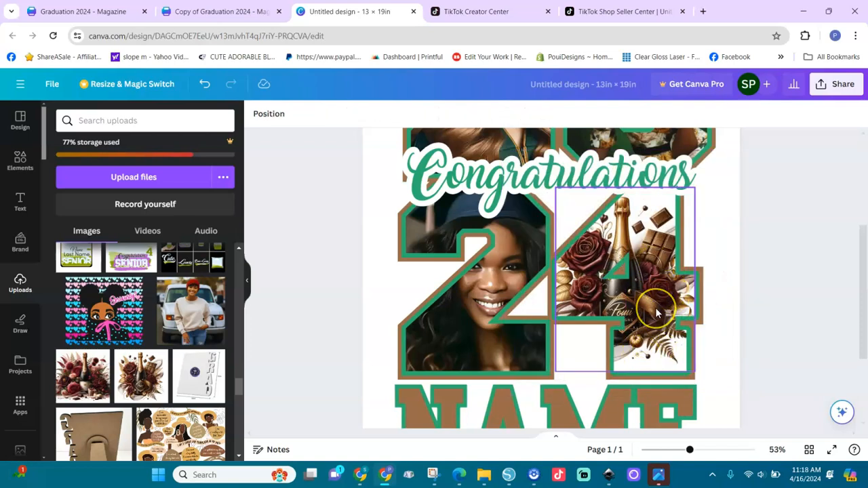
# Enlarge the champagne-and-roses image within the 4 and shift its crop so the bottle sits along the number's vertical stroke.
pyautogui.click(656, 307)
pyautogui.doubleClick(655, 307)
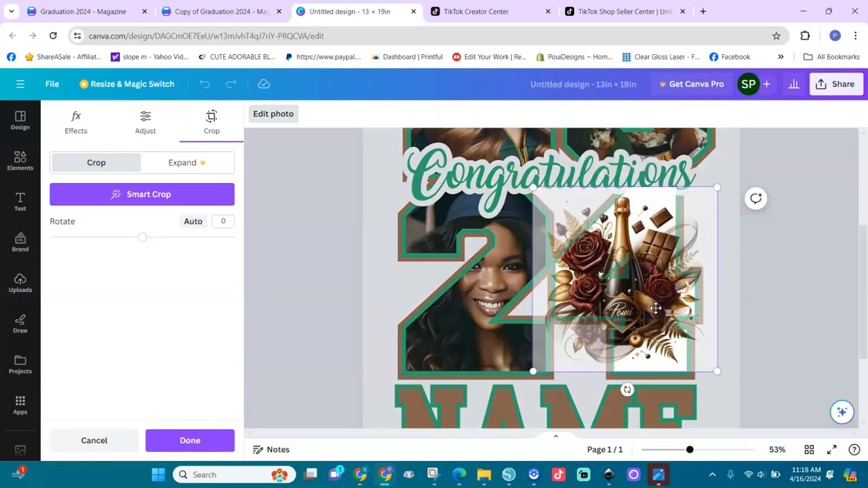
pyautogui.moveTo(718, 189); pyautogui.dragTo(743, 163)
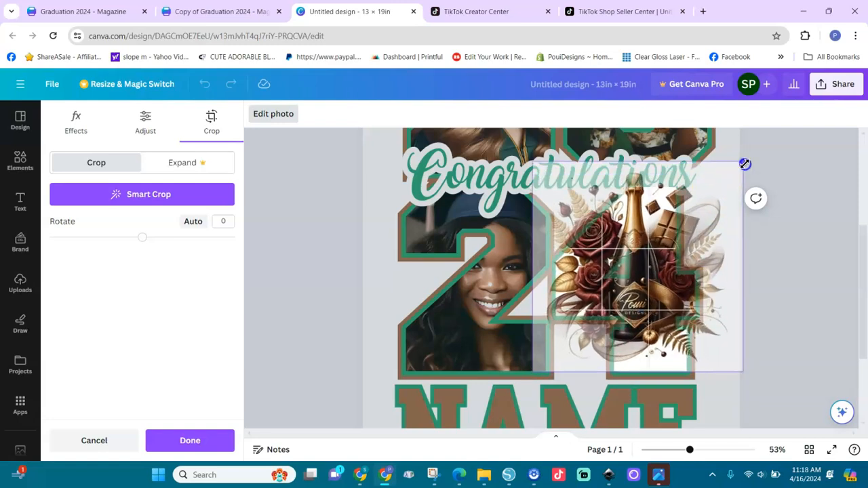
pyautogui.moveTo(717, 229); pyautogui.dragTo(731, 250)
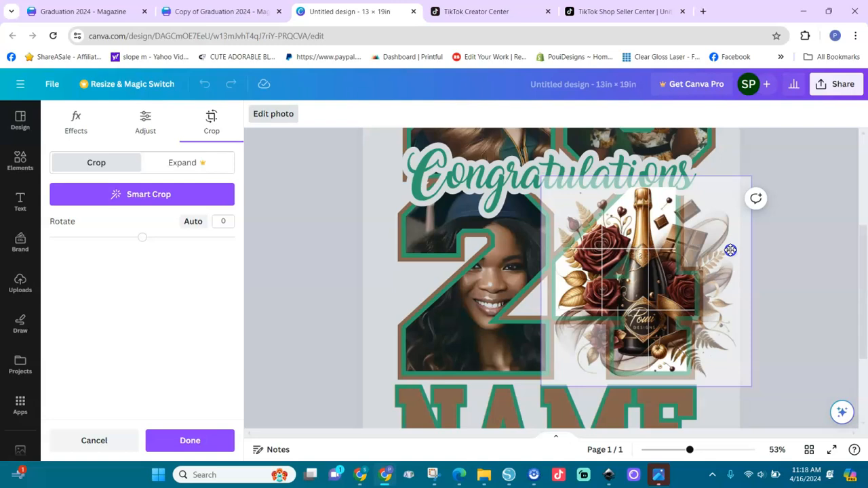
pyautogui.click(795, 224)
pyautogui.click(636, 249)
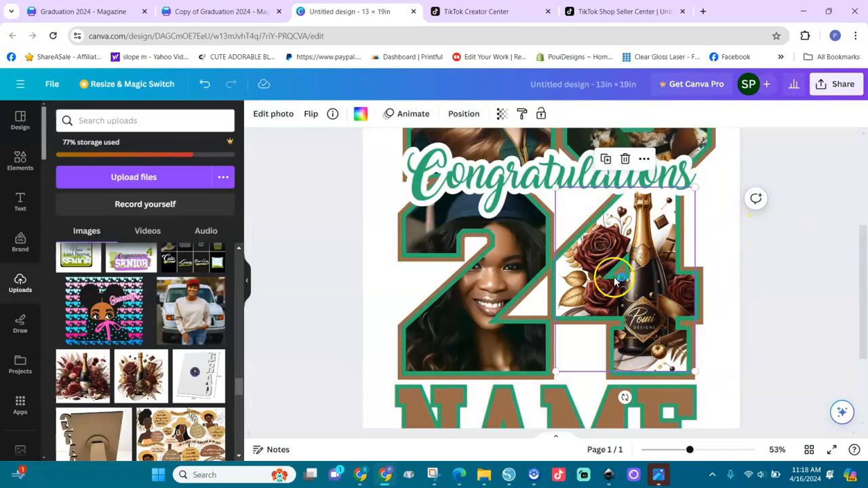
# Replace the NAME placeholder text beneath the numbers with the graduate's first name.
pyautogui.moveTo(689, 451); pyautogui.dragTo(670, 451)
pyautogui.doubleClick(610, 386)
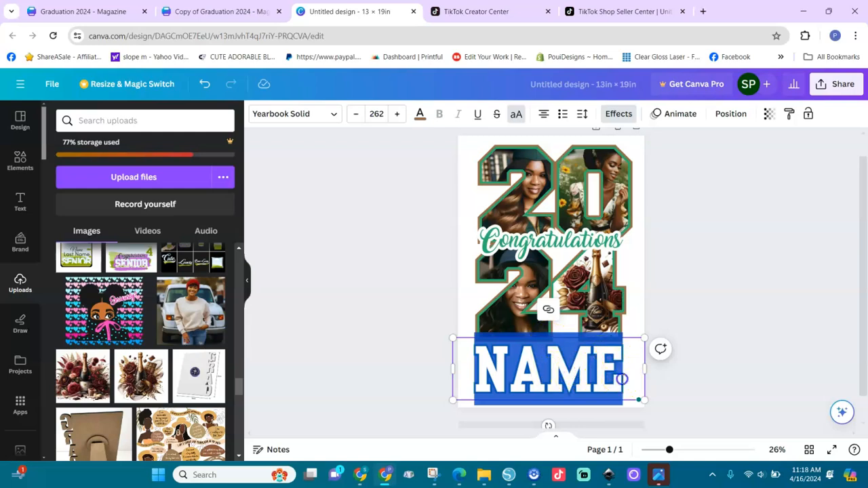
pyautogui.click(621, 379)
pyautogui.press('BackSpace')
pyautogui.press('BackSpace')
pyautogui.press('BackSpace')
pyautogui.press('BackSpace')
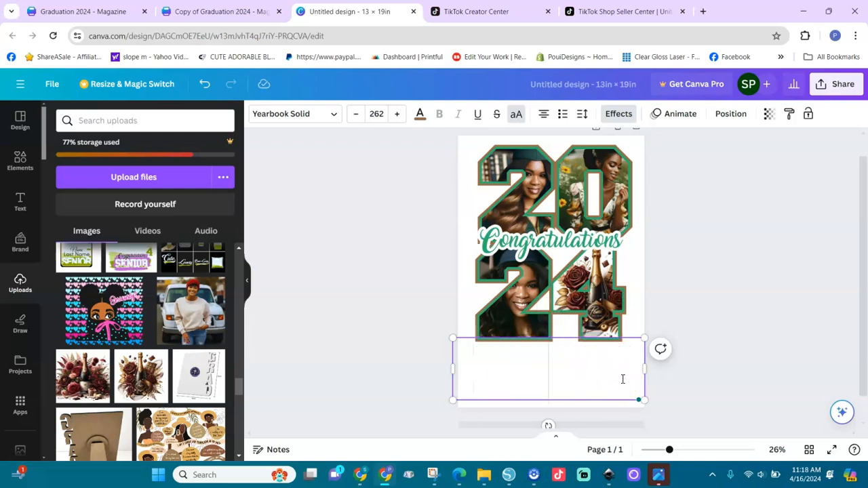
pyautogui.write('SASKIA')
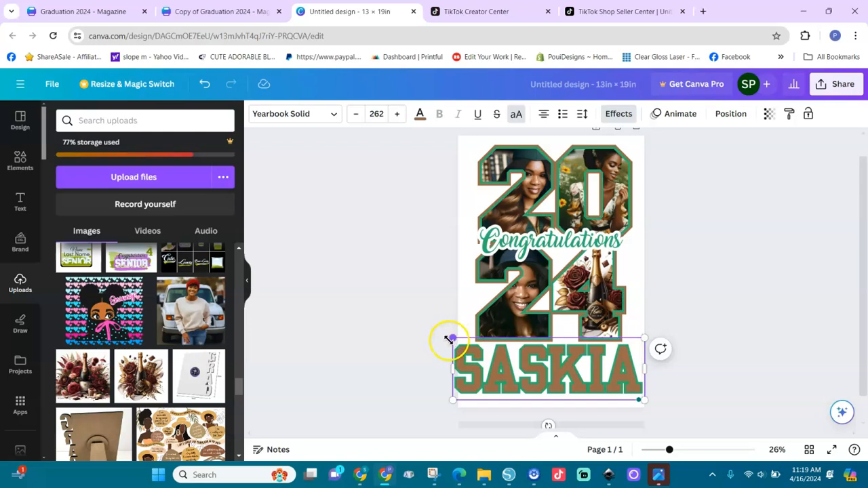
# Scale the name text down to size 211 and fit it within the page beneath the 2024 numbers.
pyautogui.moveTo(451, 338); pyautogui.dragTo(476, 346)
pyautogui.moveTo(644, 347); pyautogui.dragTo(614, 365)
pyautogui.click(638, 332)
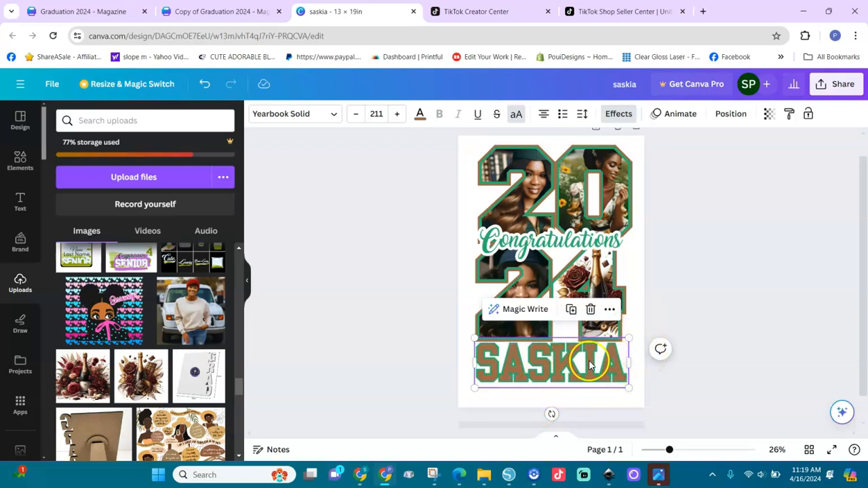
# Try the League Spartan font on the name, reducing it to size 188 and moving it slightly lower beneath the numbers.
pyautogui.click(335, 115)
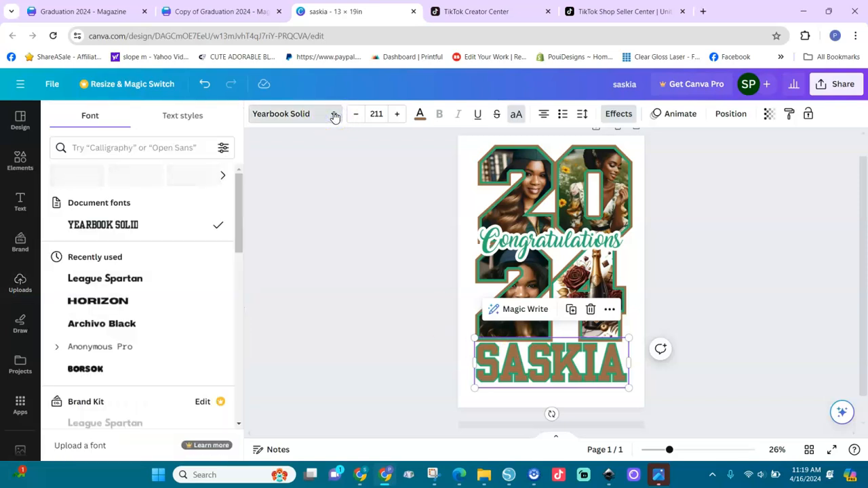
pyautogui.click(123, 272)
pyautogui.click(121, 281)
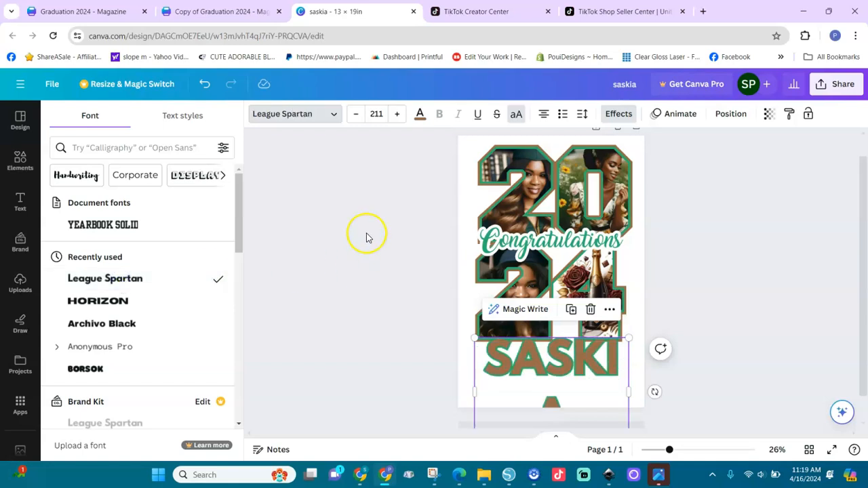
pyautogui.click(356, 120)
pyautogui.click(356, 119)
pyautogui.click(356, 120)
pyautogui.click(356, 119)
pyautogui.click(356, 120)
pyautogui.click(356, 120)
pyautogui.click(356, 119)
pyautogui.click(356, 119)
pyautogui.click(356, 119)
pyautogui.click(356, 119)
pyautogui.click(356, 119)
pyautogui.click(357, 120)
pyautogui.click(357, 119)
pyautogui.click(356, 119)
pyautogui.click(356, 119)
pyautogui.click(356, 120)
pyautogui.click(357, 119)
pyautogui.click(356, 119)
pyautogui.click(357, 120)
pyautogui.click(356, 119)
pyautogui.click(356, 119)
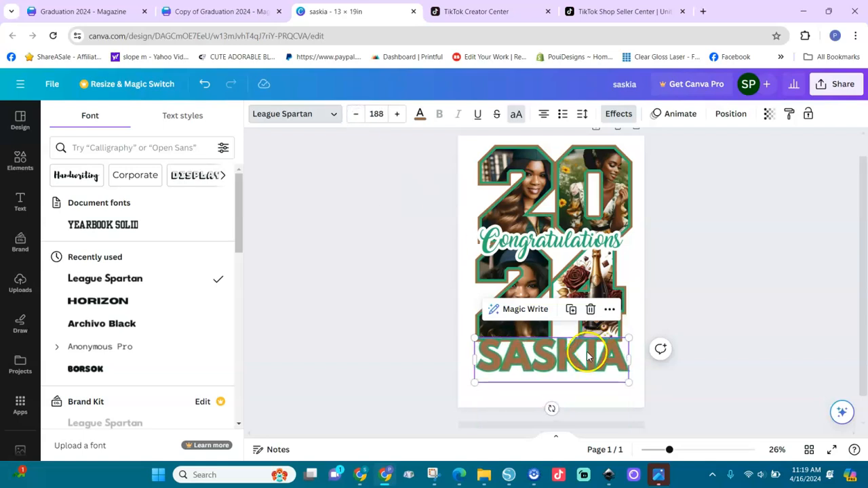
pyautogui.moveTo(580, 368); pyautogui.dragTo(579, 376)
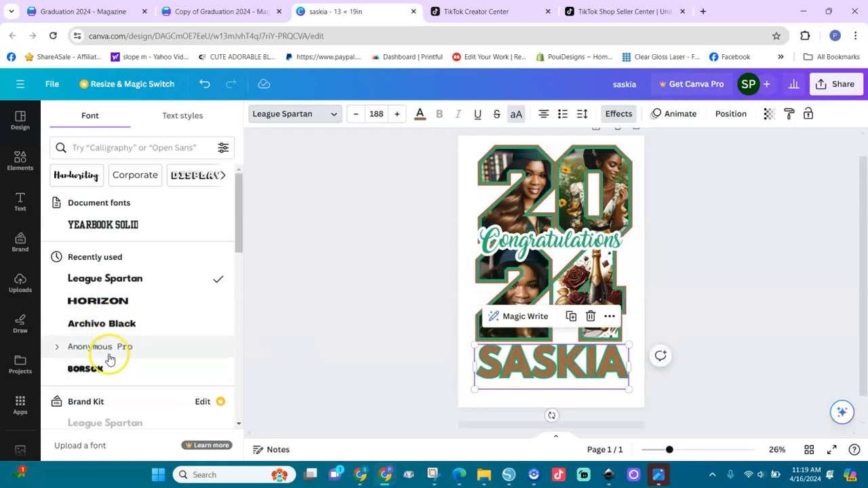
# Try the Archivo Black font on the name in a widened text box, and return to Yearbook Solid.
pyautogui.click(107, 332)
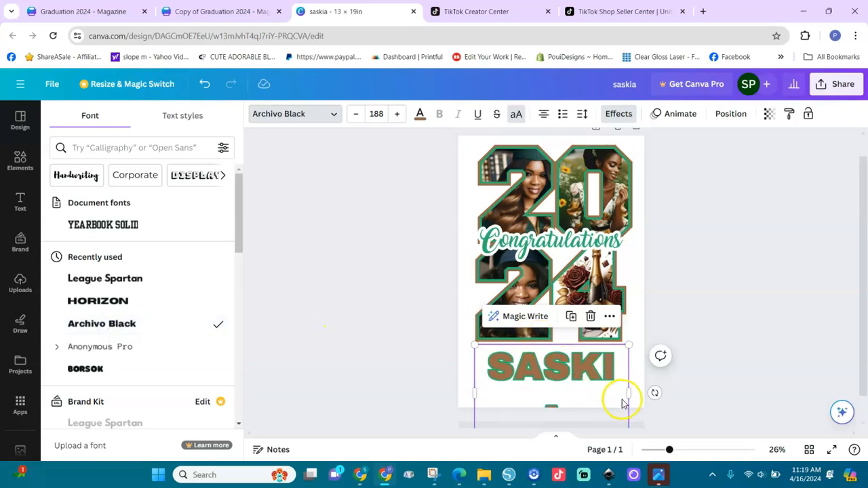
pyautogui.moveTo(629, 394); pyautogui.dragTo(618, 368)
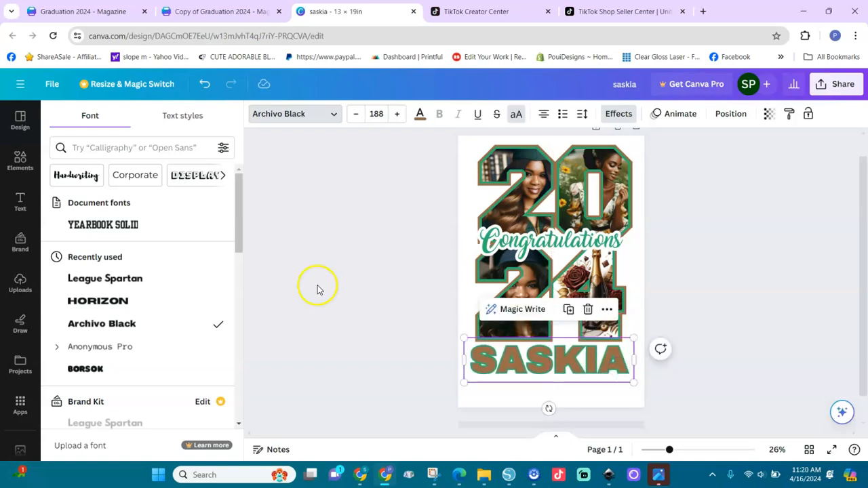
pyautogui.click(126, 224)
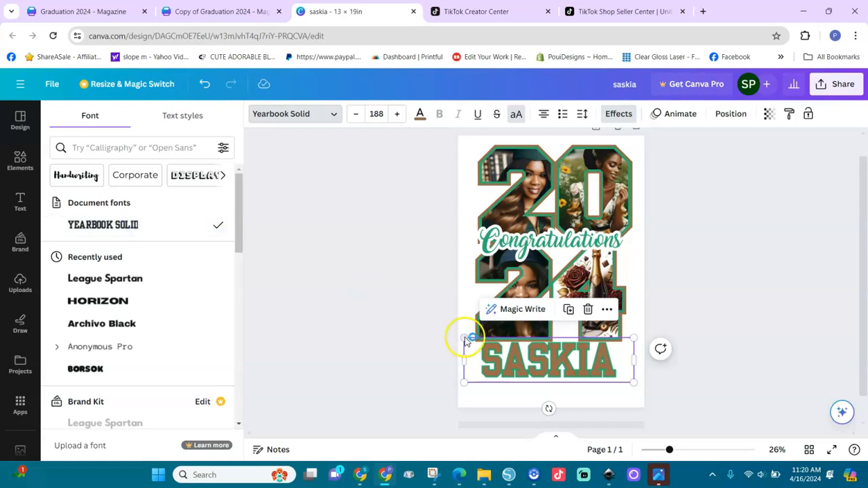
# Narrow the name's text box to its lettering and enlarge the text to size 215 to span the numbers' width.
pyautogui.moveTo(465, 368); pyautogui.dragTo(512, 372)
pyautogui.click(547, 364)
pyautogui.click(541, 394)
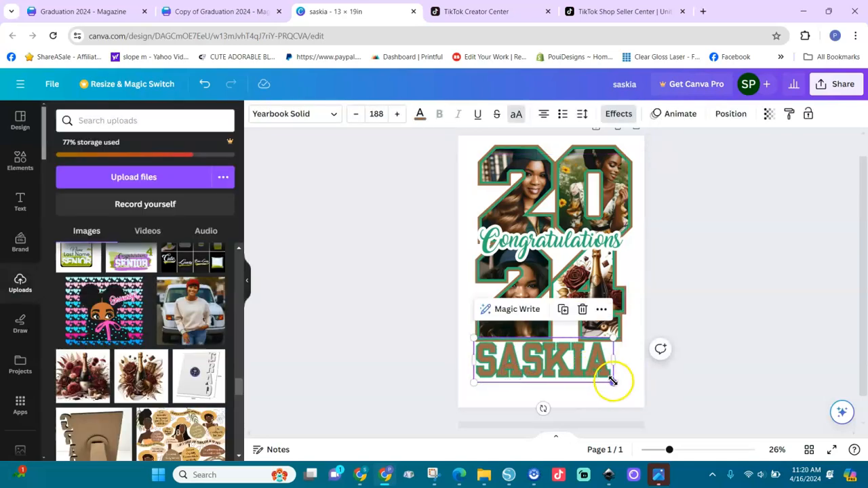
pyautogui.moveTo(618, 383); pyautogui.dragTo(631, 394)
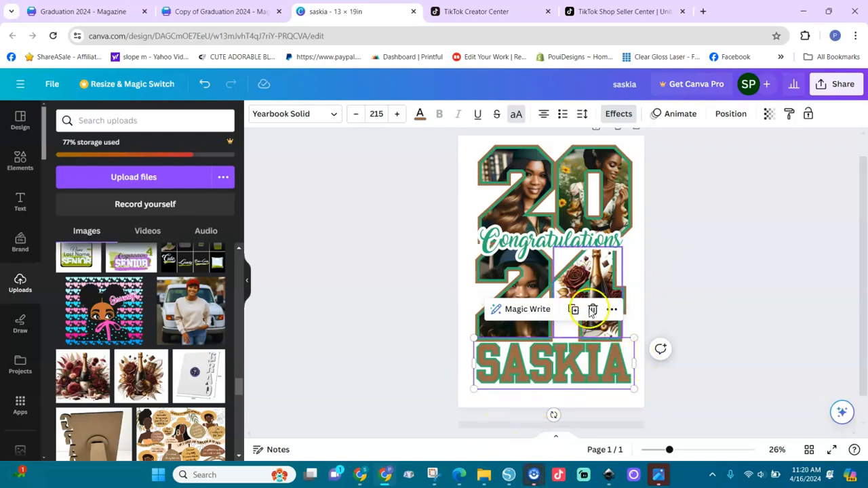
# Select the 2024 outline graphic in the layers and recolor its outer border pink and inner border blue from the Brand Kit.
pyautogui.click(637, 288)
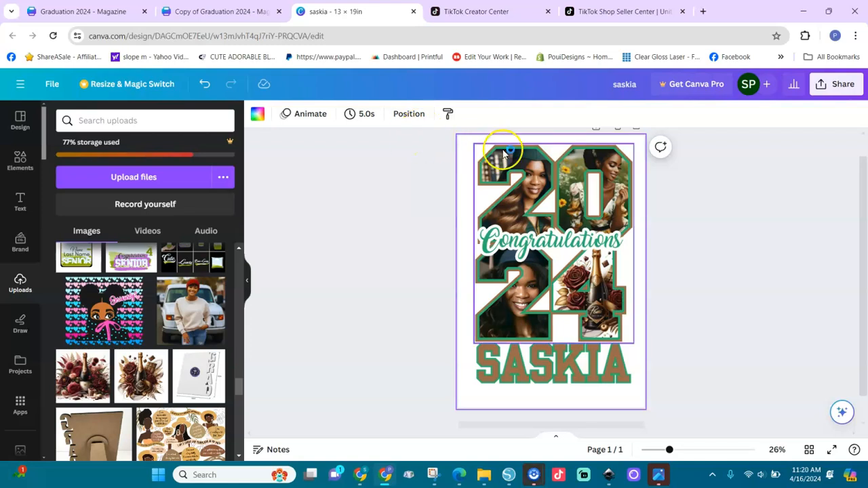
pyautogui.click(420, 114)
pyautogui.click(201, 195)
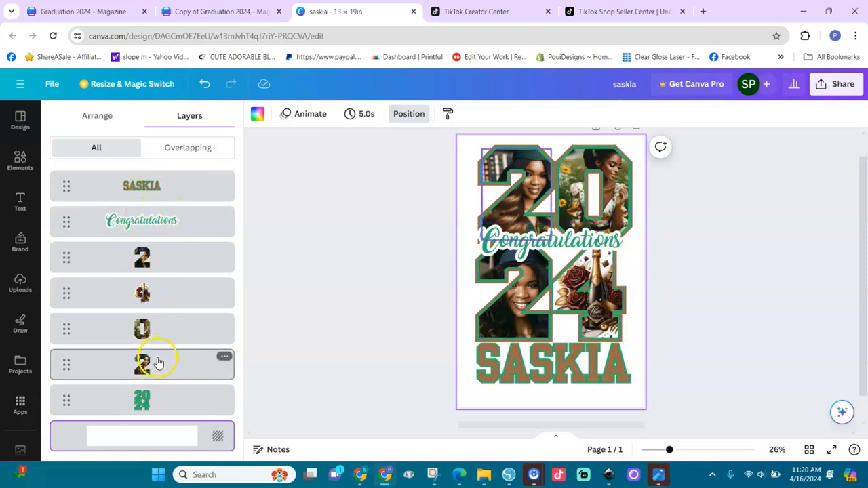
pyautogui.click(144, 406)
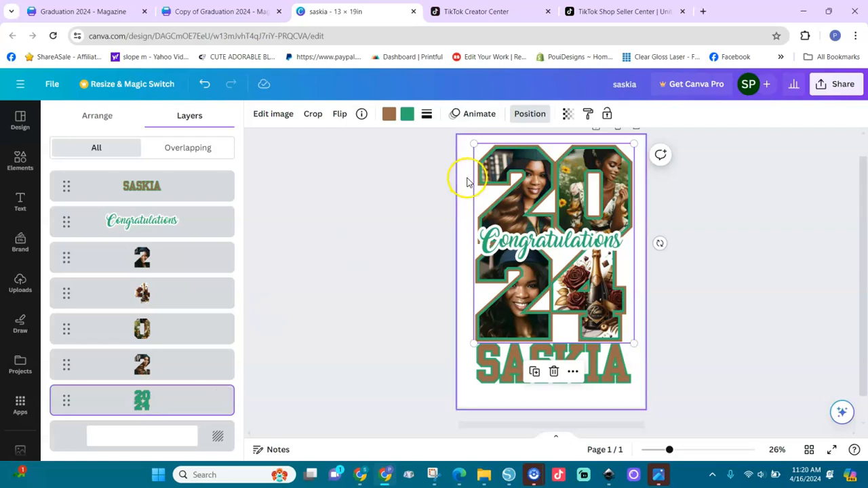
pyautogui.click(389, 115)
pyautogui.click(92, 269)
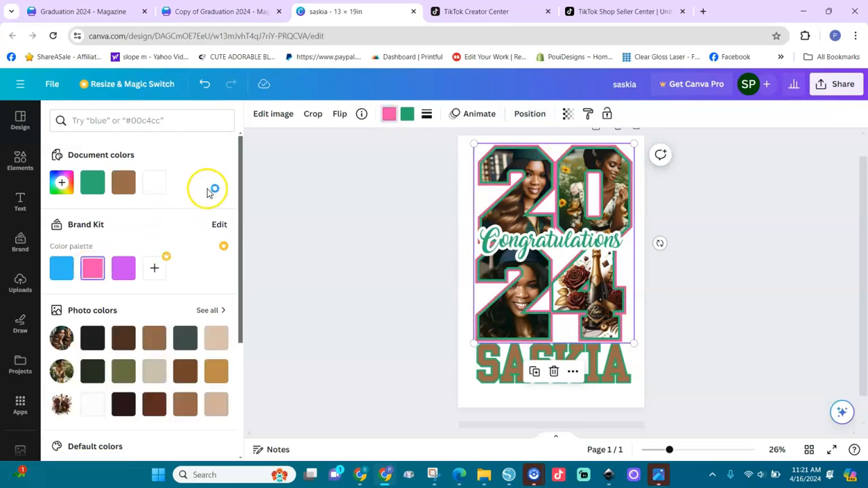
pyautogui.click(408, 114)
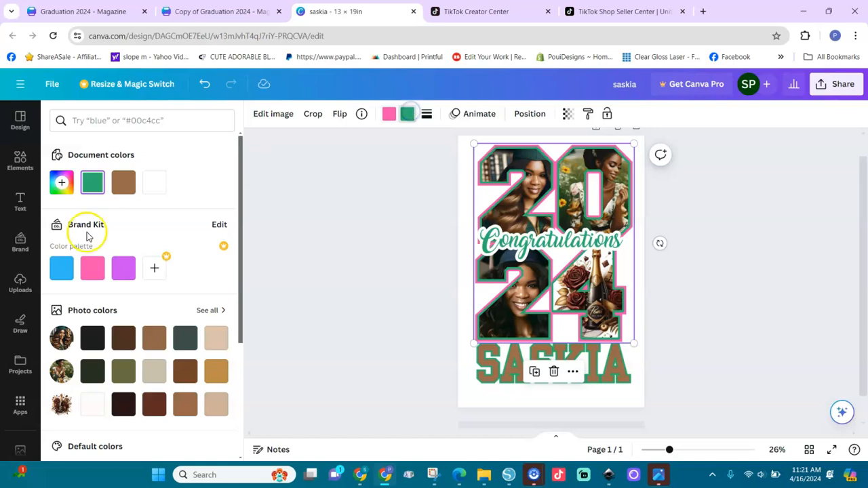
pyautogui.click(62, 268)
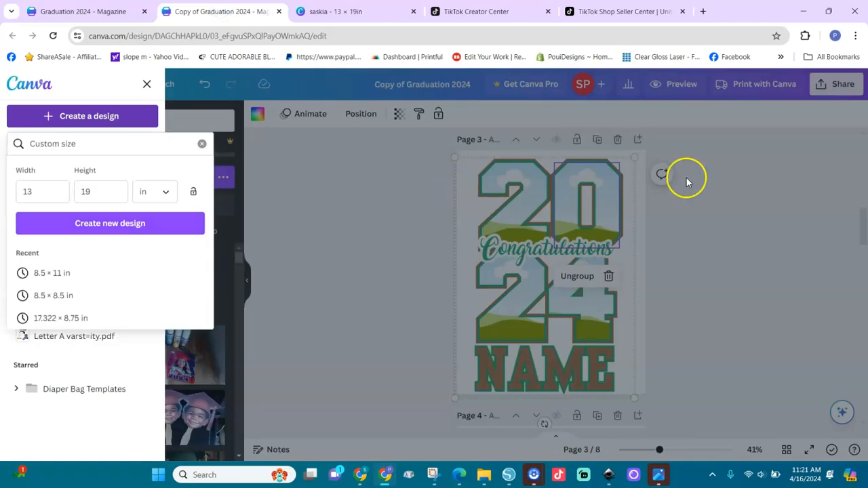
# Check the color scheme on page 1 of the Copy of Graduation 2024 design and return to the 13 × 19 in design.
pyautogui.click(782, 224)
pyautogui.click(783, 220)
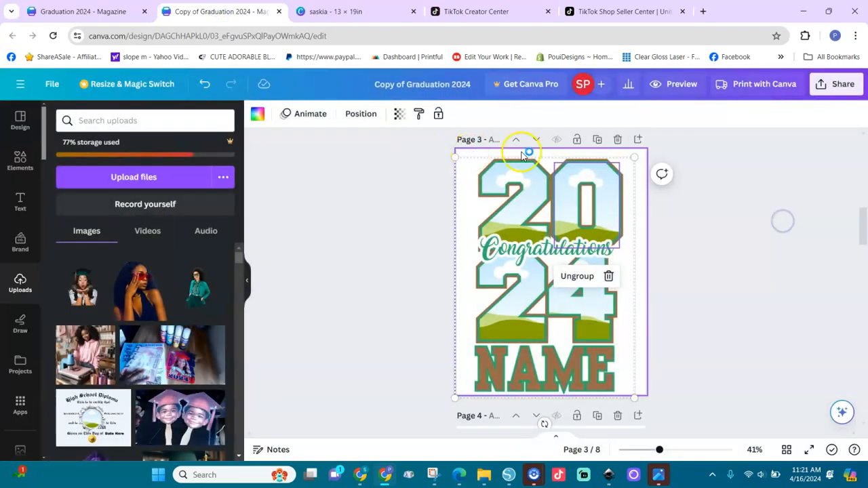
pyautogui.click(862, 164)
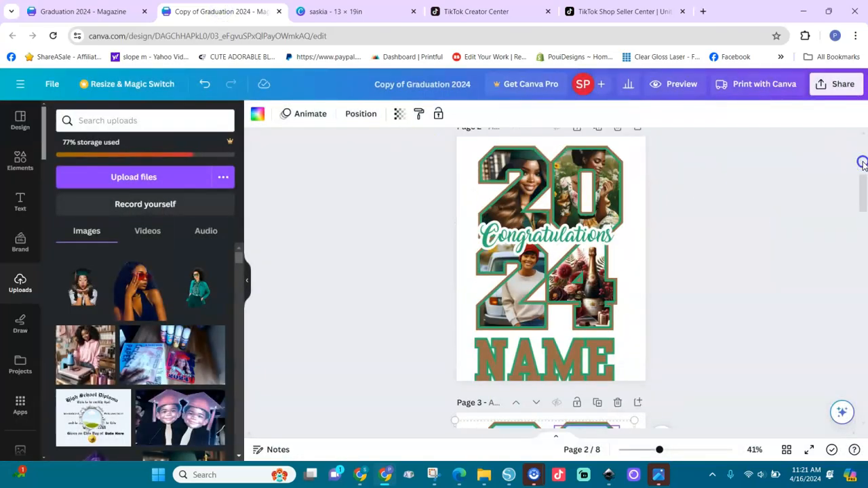
pyautogui.click(863, 164)
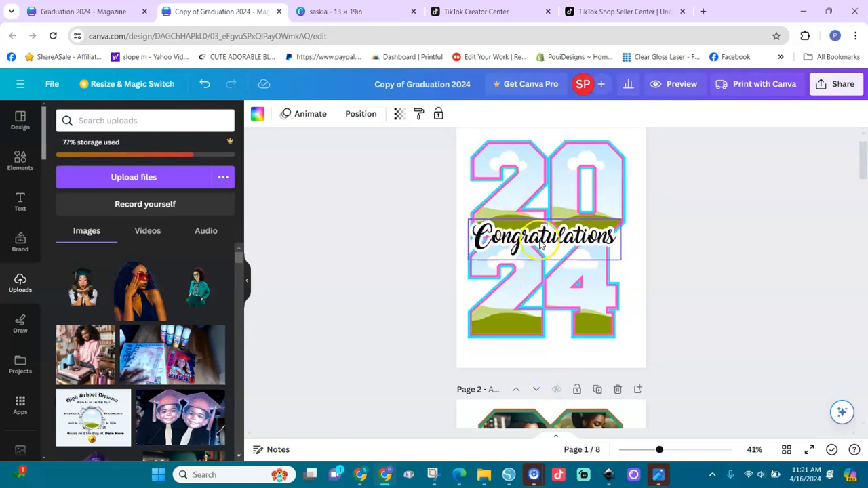
pyautogui.click(349, 12)
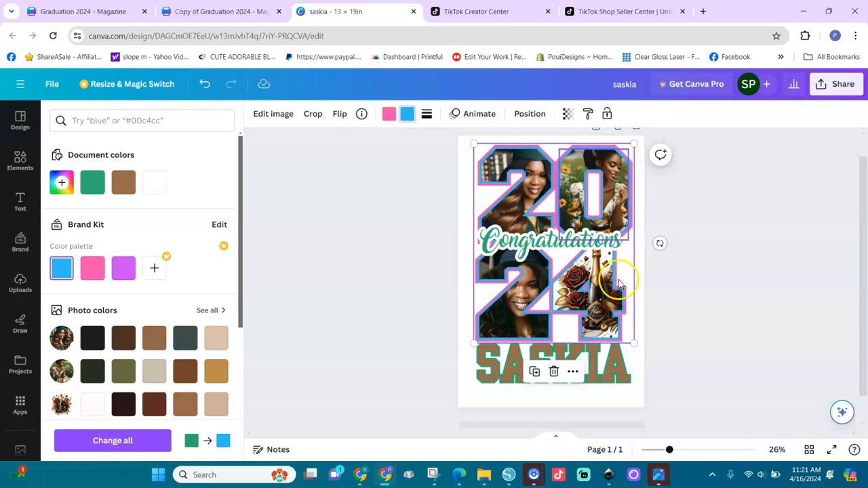
# Recolor the Congratulations lettering with the Brand Kit purple and keep its surrounding outline white.
pyautogui.click(531, 245)
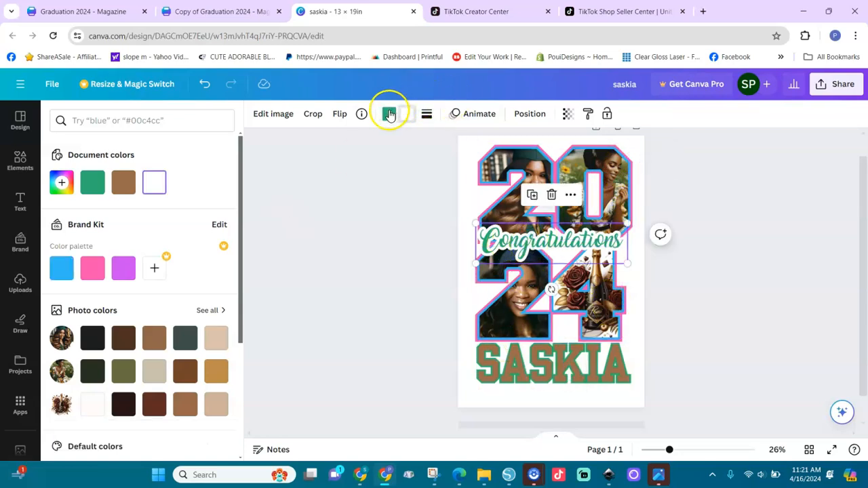
pyautogui.click(127, 271)
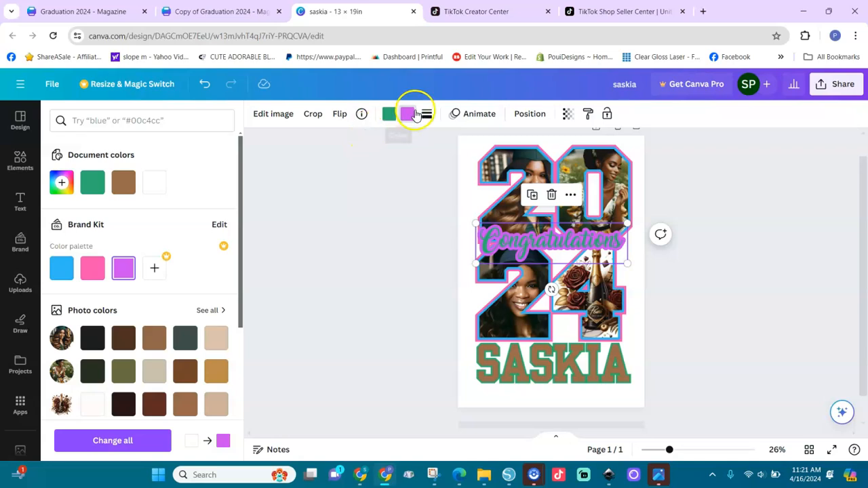
pyautogui.click(152, 186)
pyautogui.click(389, 113)
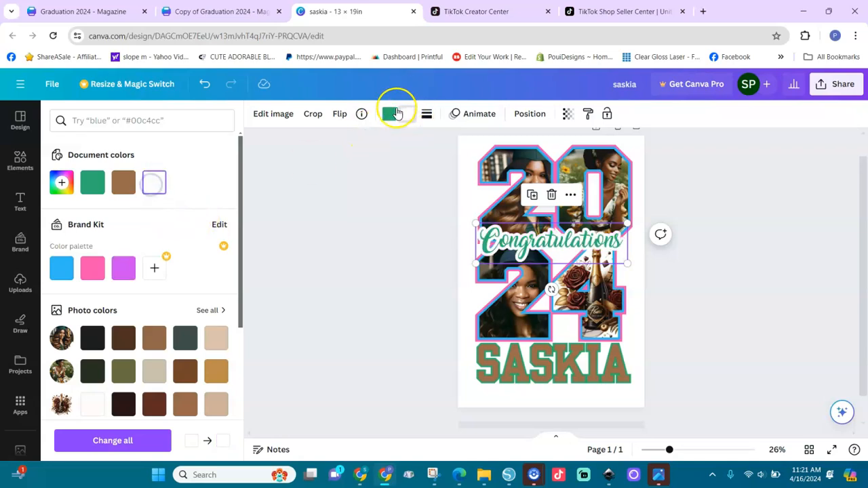
pyautogui.click(132, 270)
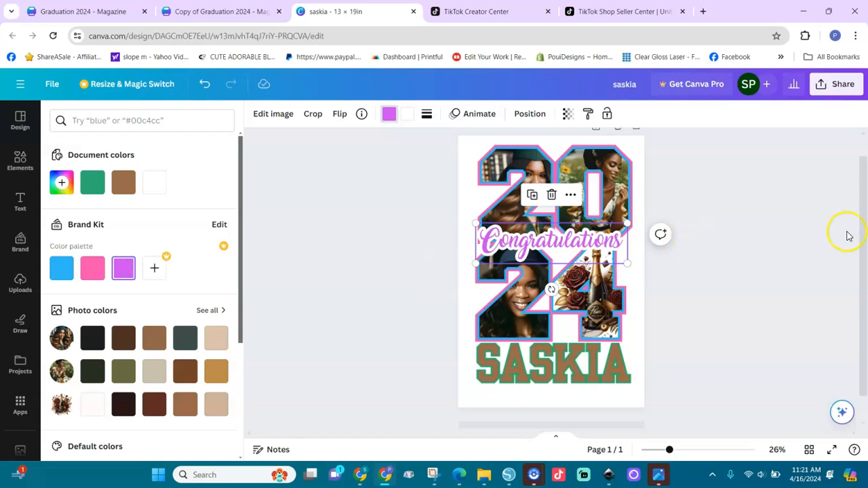
# Recolor the fill of the graduate's name beneath the numbers with the Brand Kit blue.
pyautogui.scroll(-1, 865, 234)
pyautogui.click(576, 359)
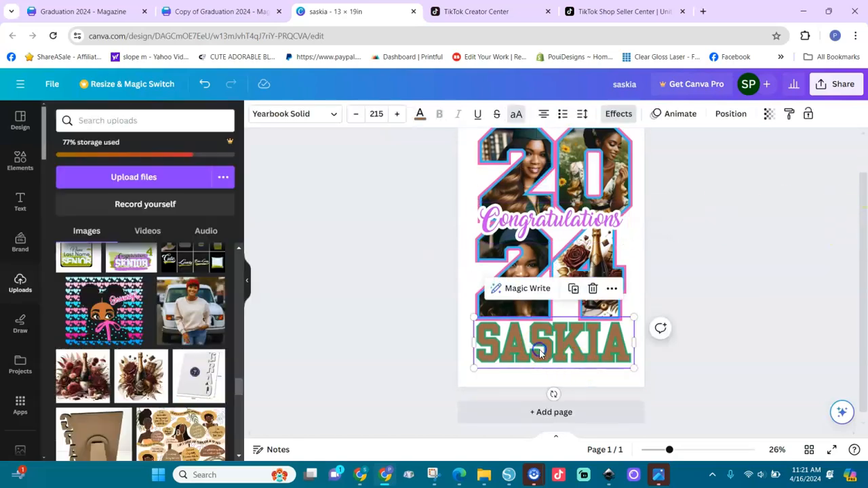
pyautogui.click(420, 115)
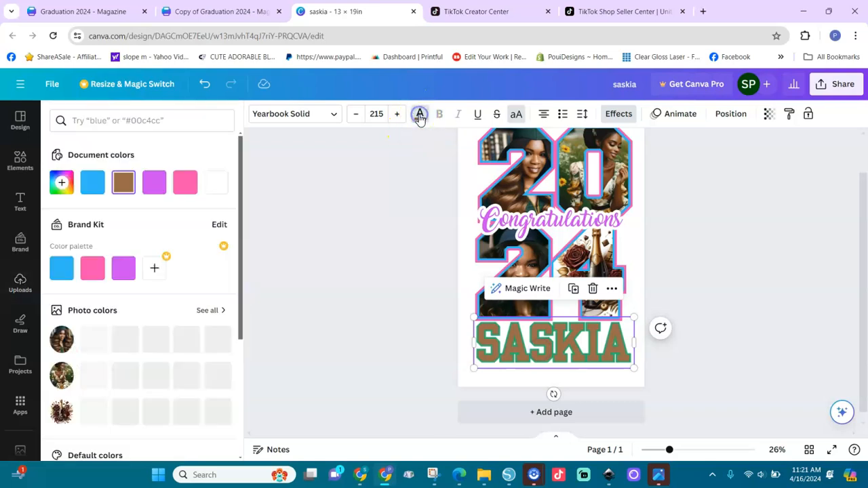
pyautogui.click(61, 272)
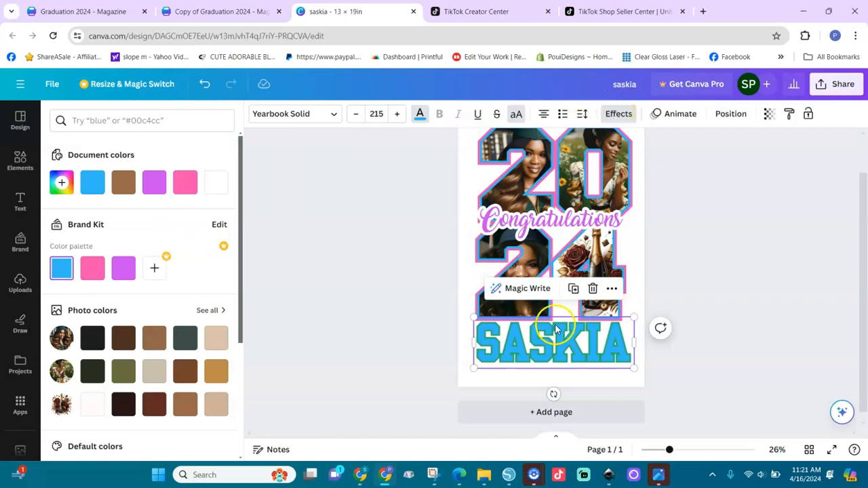
# Set the name's outline effect to thickness 78 and its outline color to the Brand Kit purple.
pyautogui.click(620, 113)
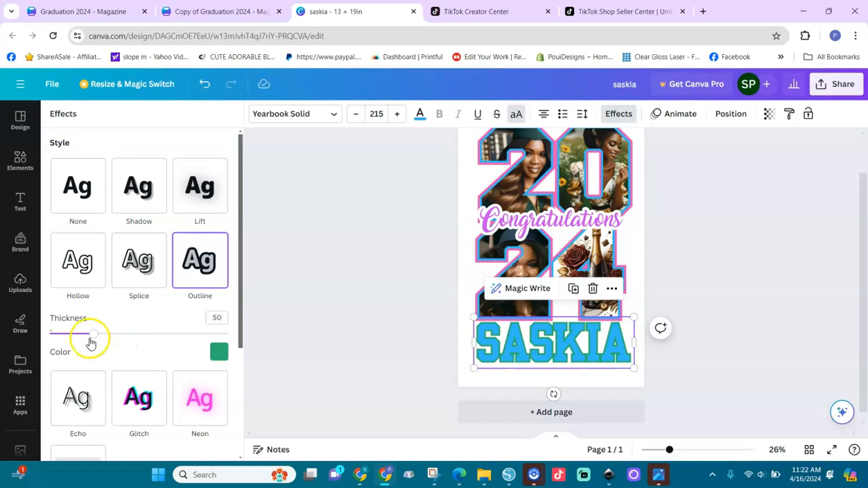
pyautogui.moveTo(91, 335); pyautogui.dragTo(122, 337)
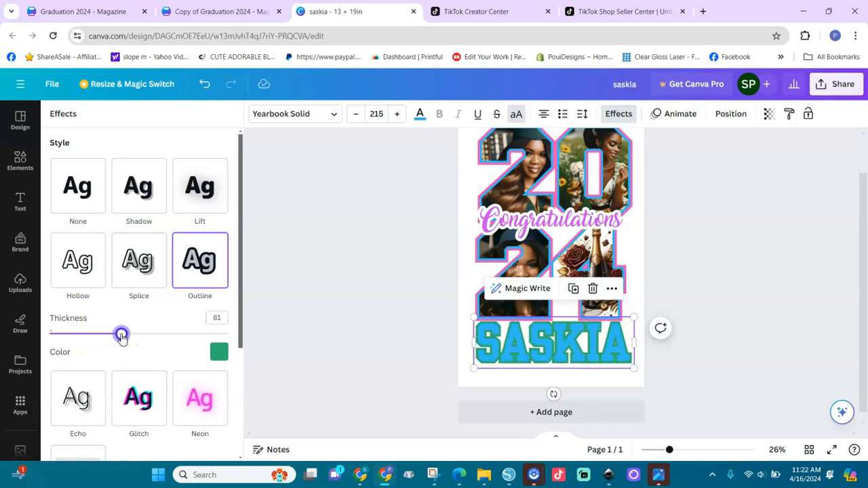
pyautogui.moveTo(123, 337)
pyautogui.mouseDown()
pyautogui.moveTo(230, 332)
pyautogui.moveTo(111, 331)
pyautogui.moveTo(123, 330)
pyautogui.mouseUp()
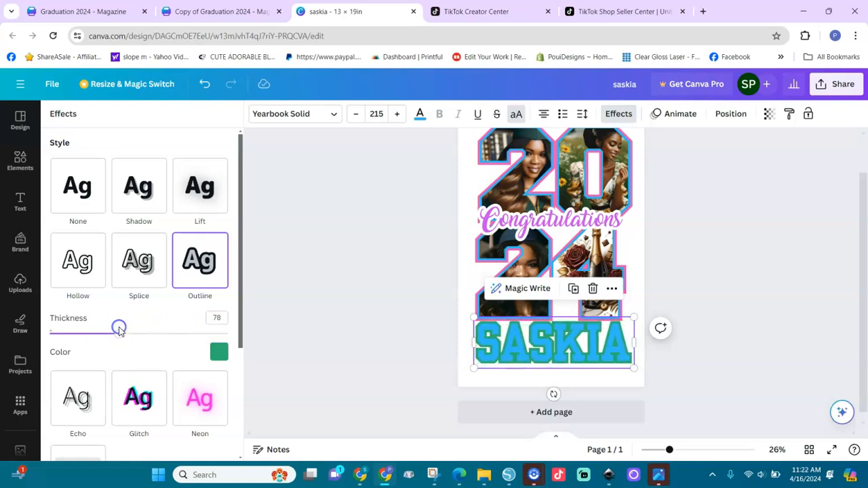
pyautogui.click(218, 351)
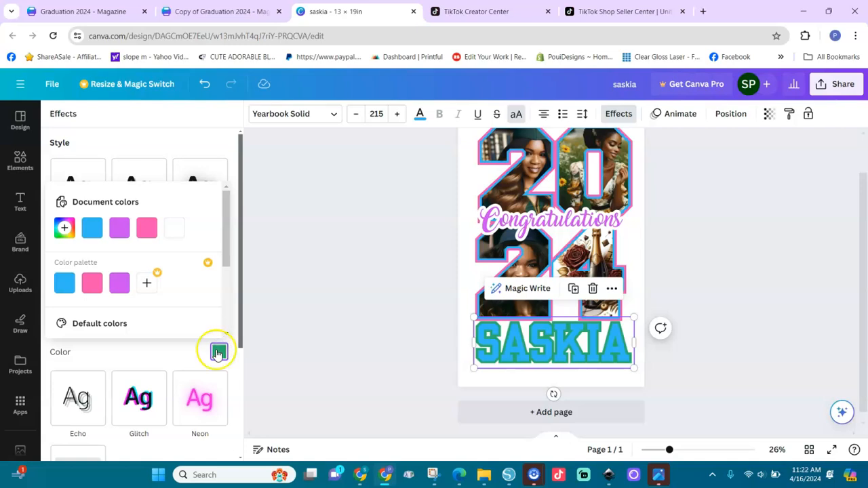
pyautogui.click(91, 285)
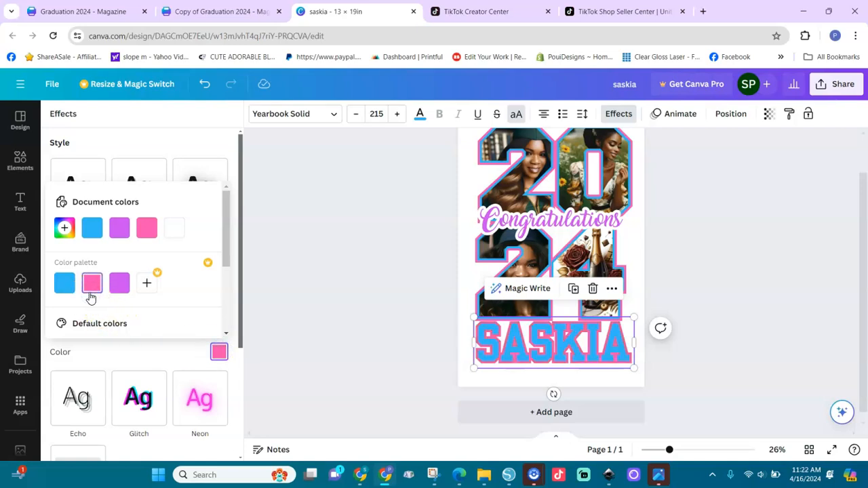
pyautogui.click(116, 283)
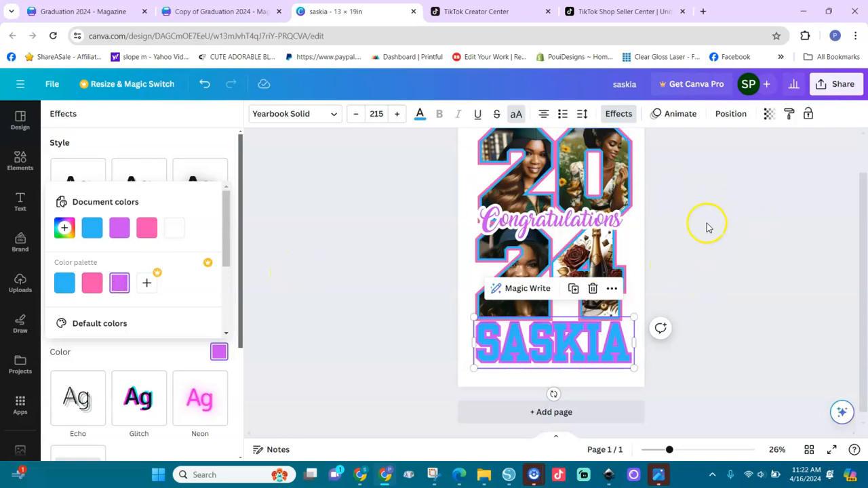
# Download the finished graduation design as a PNG file.
pyautogui.moveTo(866, 214); pyautogui.dragTo(864, 191)
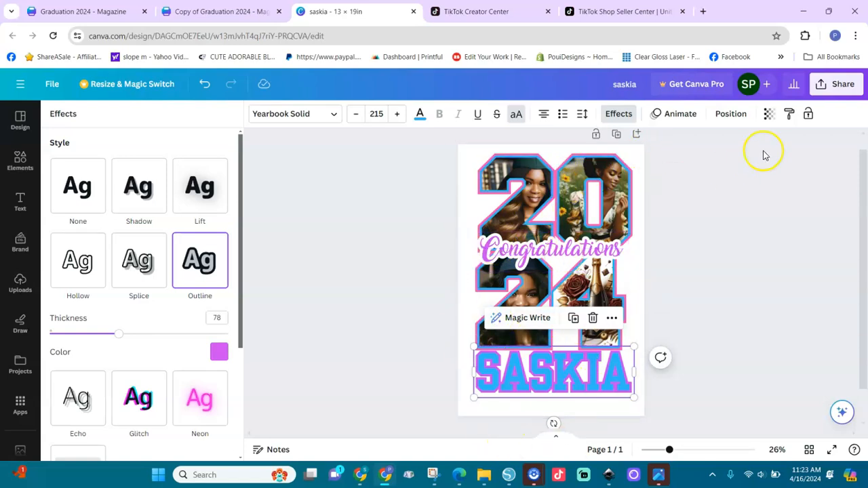
pyautogui.click(841, 88)
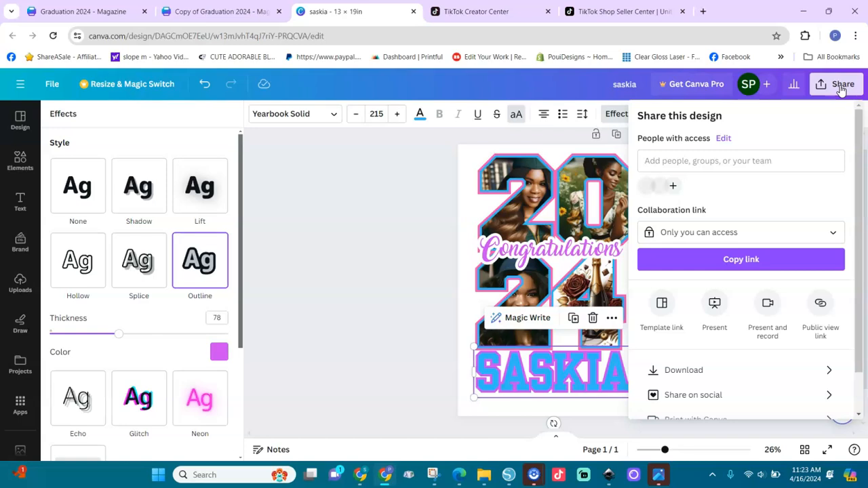
pyautogui.click(691, 374)
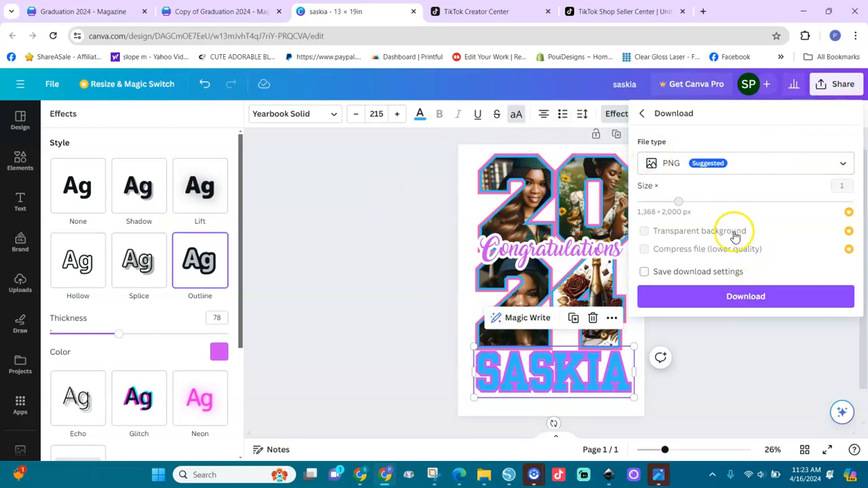
pyautogui.click(746, 299)
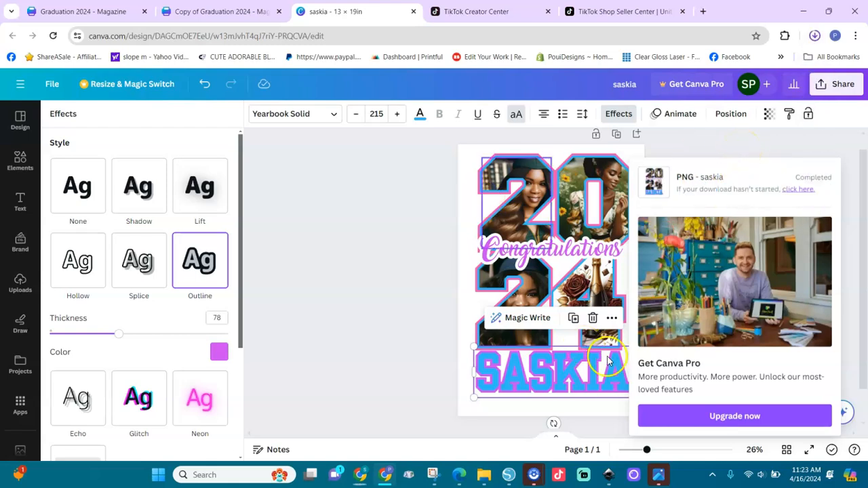
# Switch to File Explorer, open today's downloaded PNG to inspect the design, and close the image viewer.
pyautogui.click(484, 475)
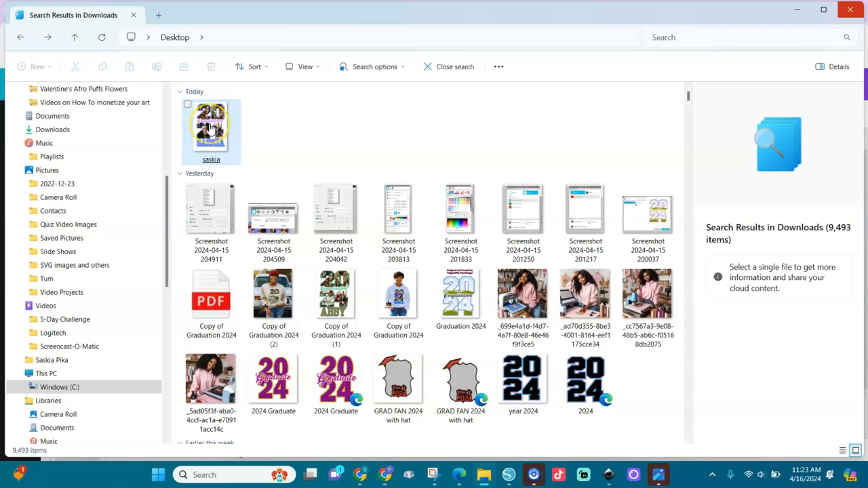
pyautogui.click(211, 128)
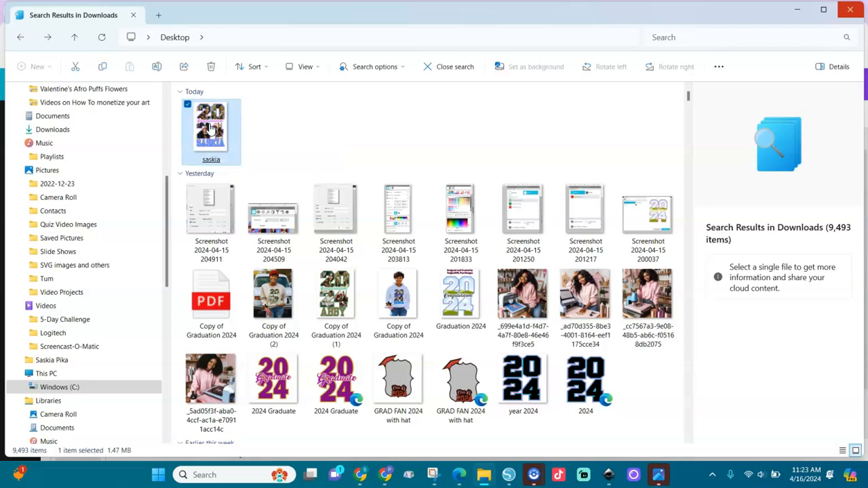
pyautogui.rightClick(211, 127)
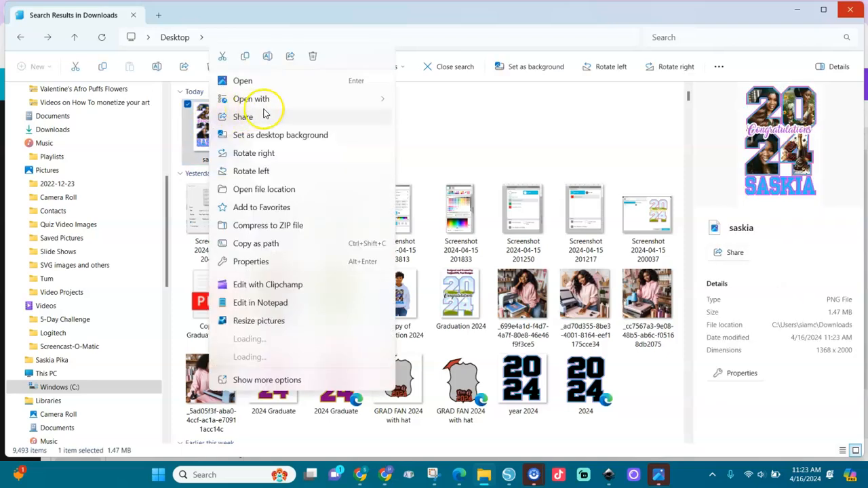
pyautogui.click(236, 82)
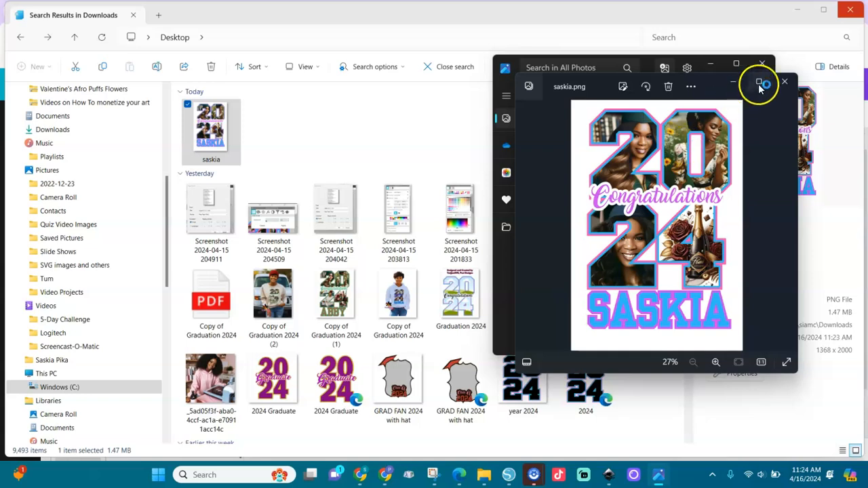
pyautogui.click(785, 82)
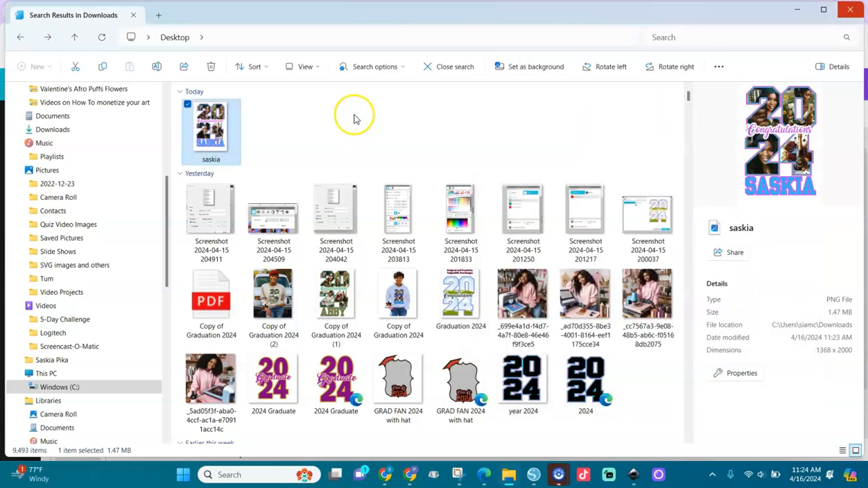
# Switch to Silhouette Studio and create a new document with a custom media size 13 in wide and 19 in high.
pyautogui.click(534, 476)
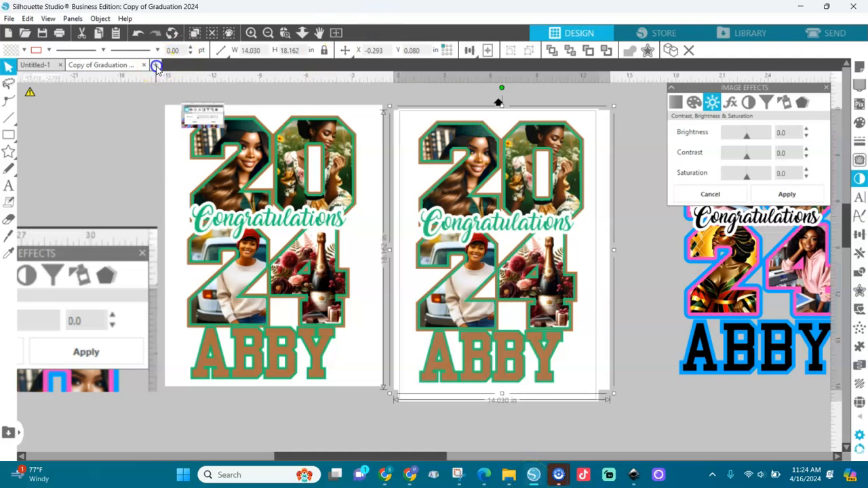
pyautogui.click(157, 66)
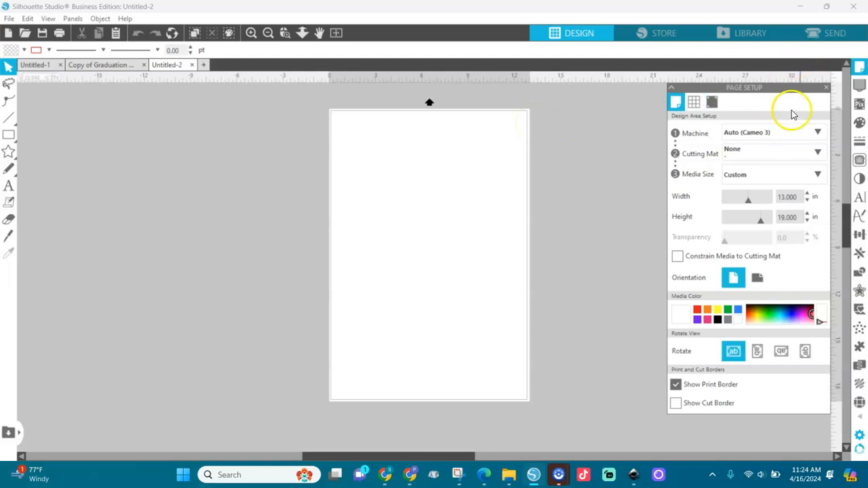
pyautogui.click(751, 174)
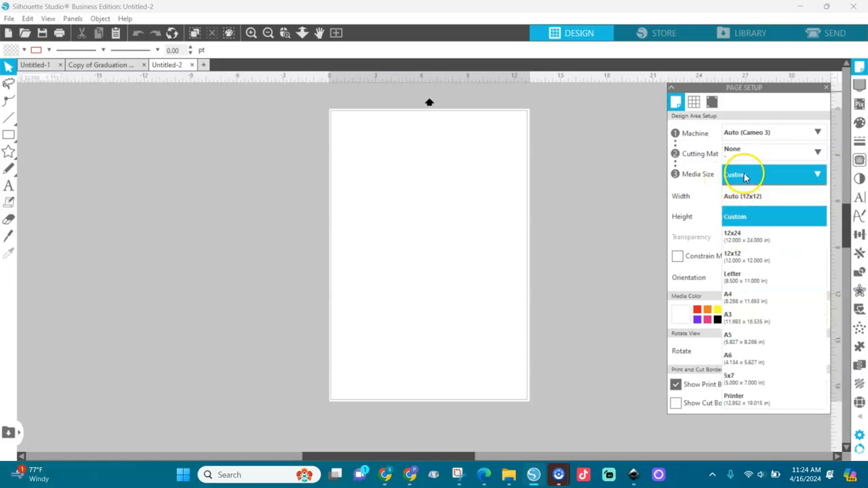
pyautogui.click(730, 217)
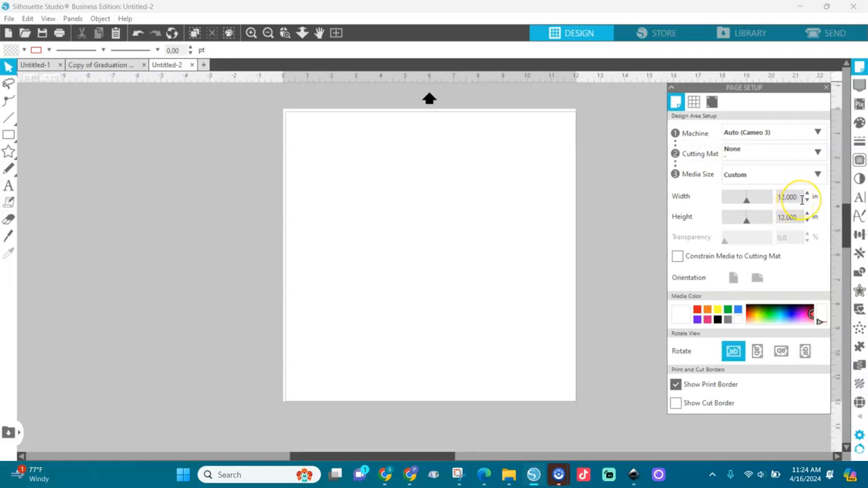
pyautogui.moveTo(800, 198); pyautogui.dragTo(768, 199)
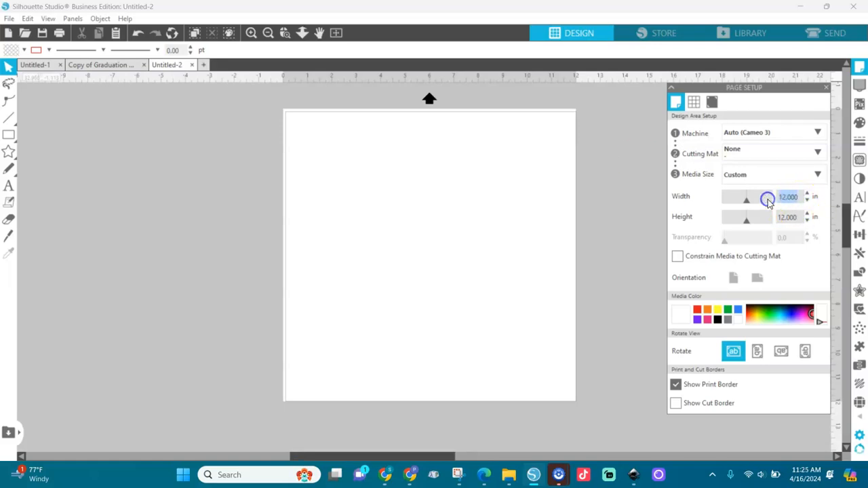
pyautogui.write('1')
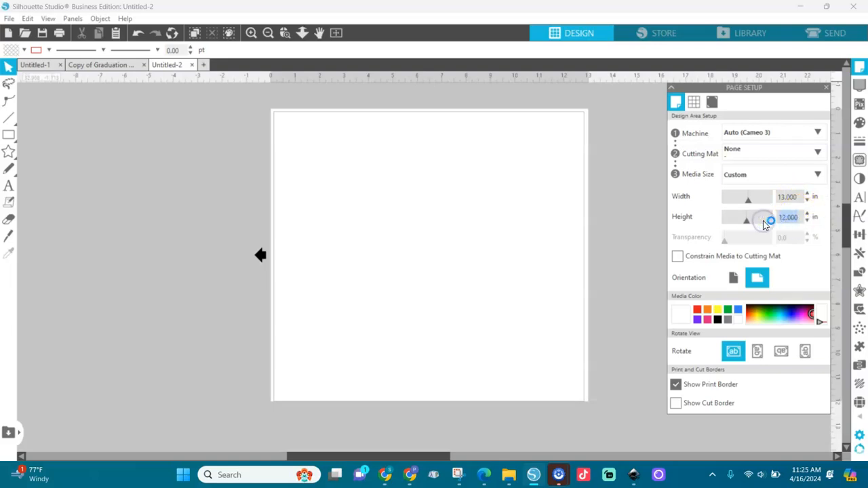
pyautogui.write('19')
pyautogui.press('Return')
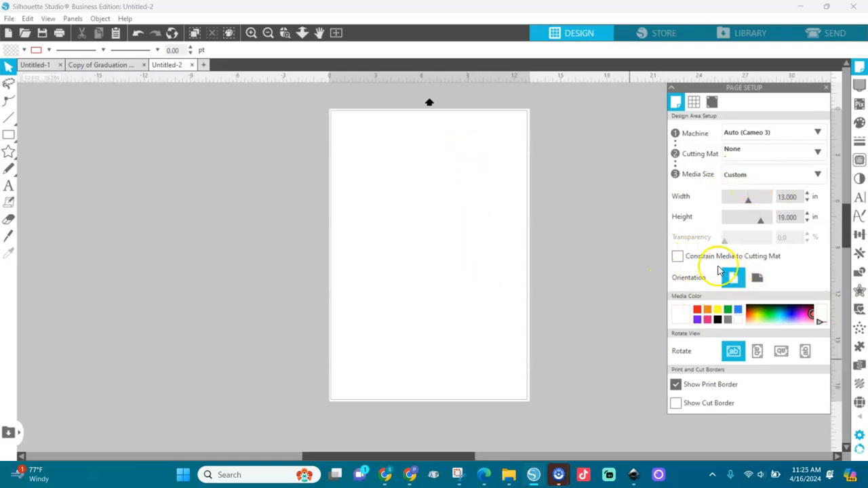
# Try the Auto (Cameo) cutting mat, return it to None, and switch the print border off and on again.
pyautogui.click(817, 154)
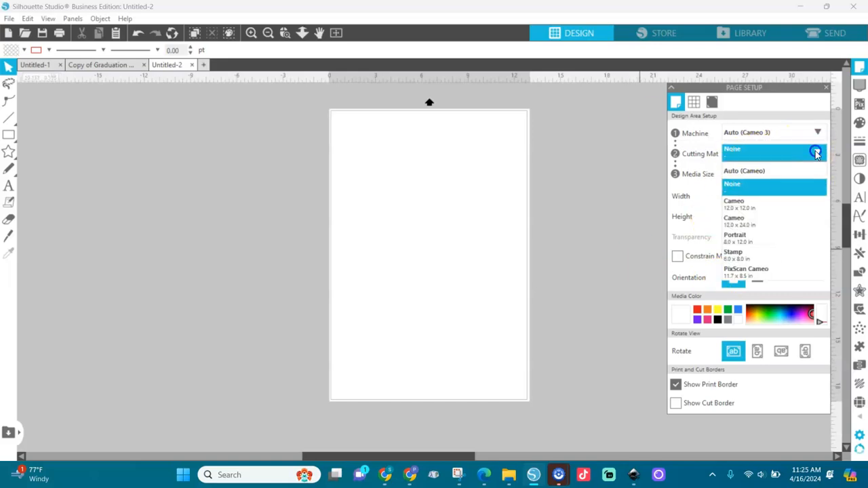
pyautogui.click(763, 171)
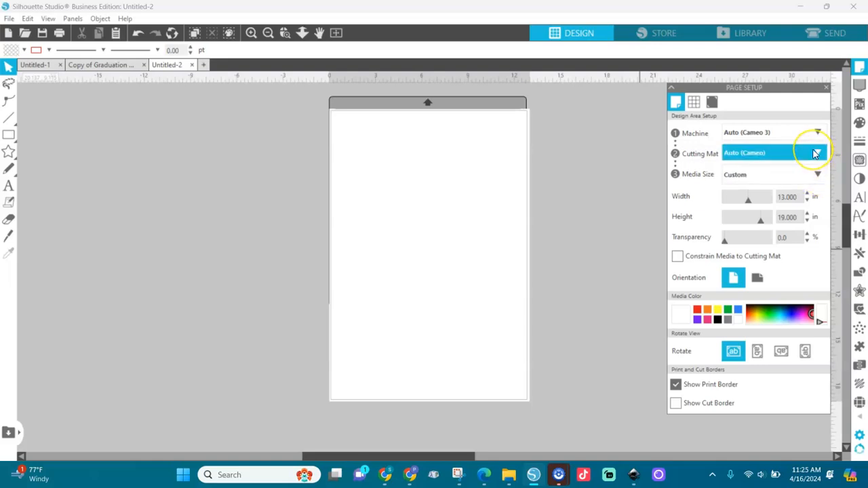
pyautogui.click(815, 154)
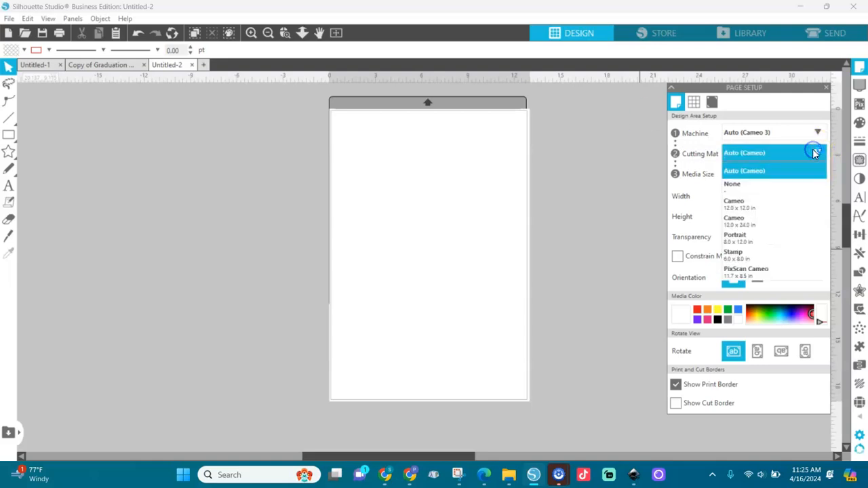
pyautogui.click(735, 185)
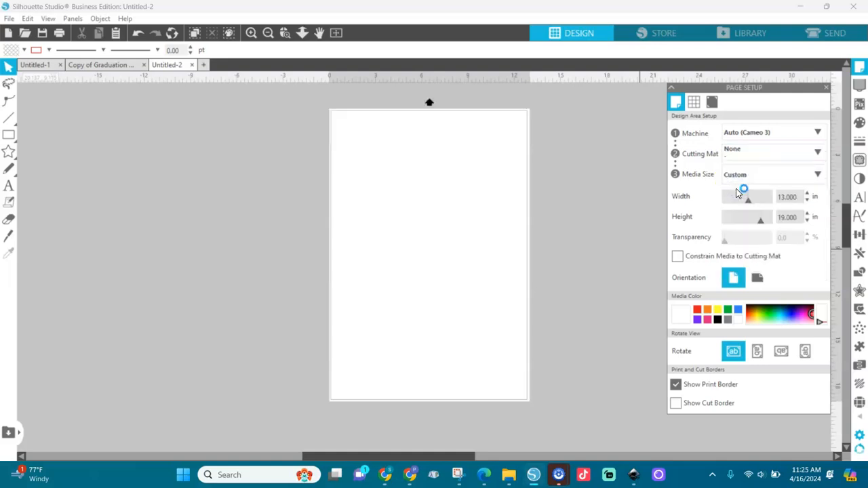
pyautogui.click(676, 386)
pyautogui.click(674, 384)
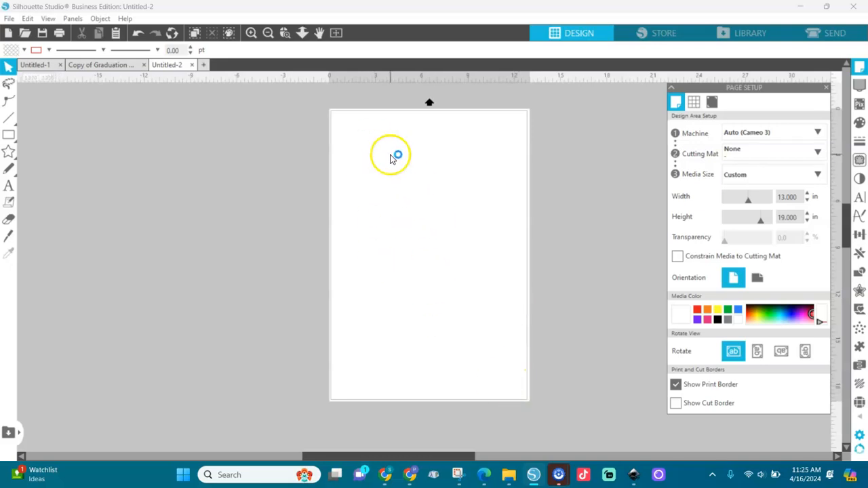
pyautogui.click(10, 18)
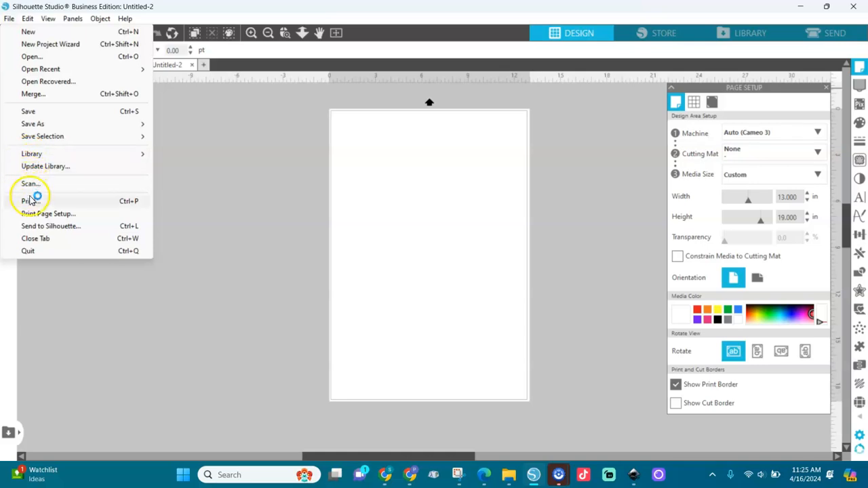
pyautogui.click(38, 214)
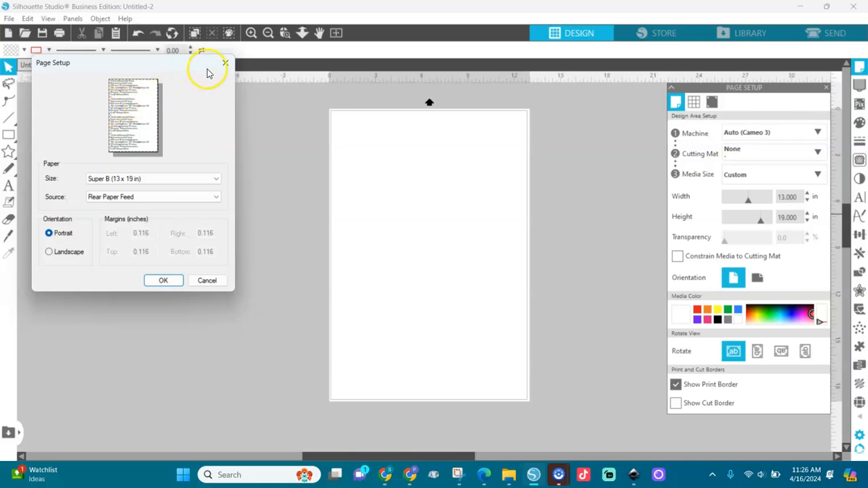
pyautogui.click(227, 63)
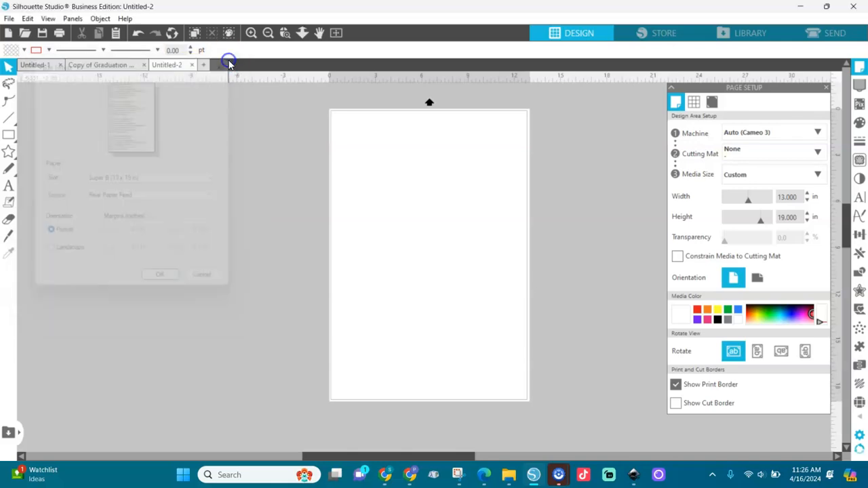
# Set the print page setup to Super B (13 x 19 in) paper with Rear Paper Feed as source, and accept it.
pyautogui.click(8, 19)
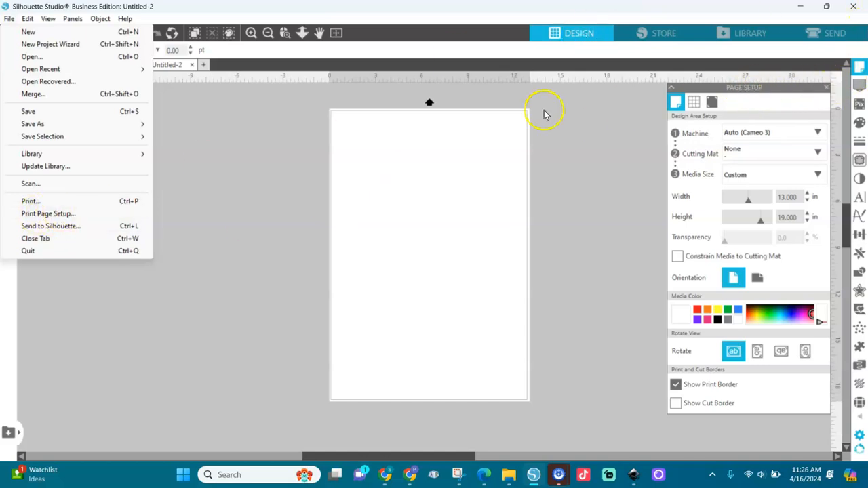
pyautogui.click(58, 215)
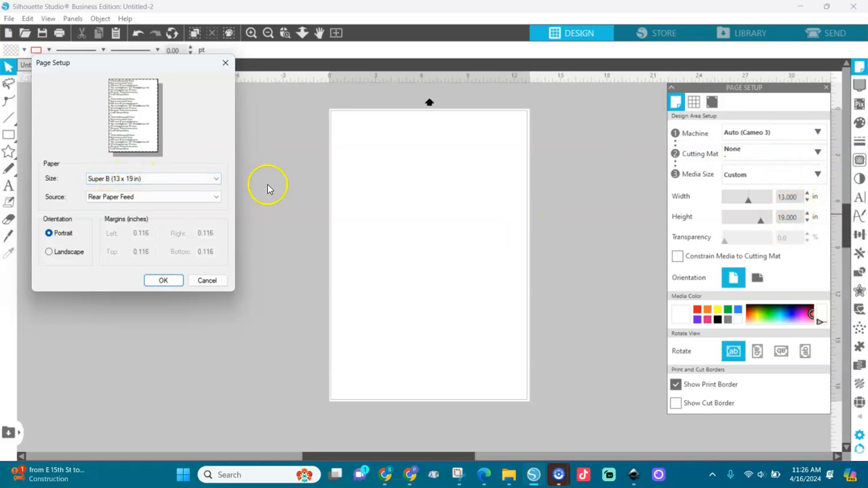
pyautogui.click(218, 180)
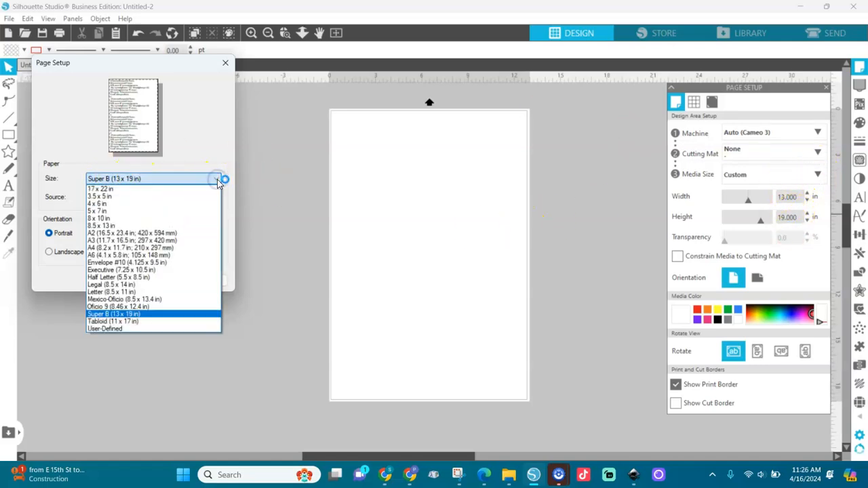
pyautogui.click(150, 315)
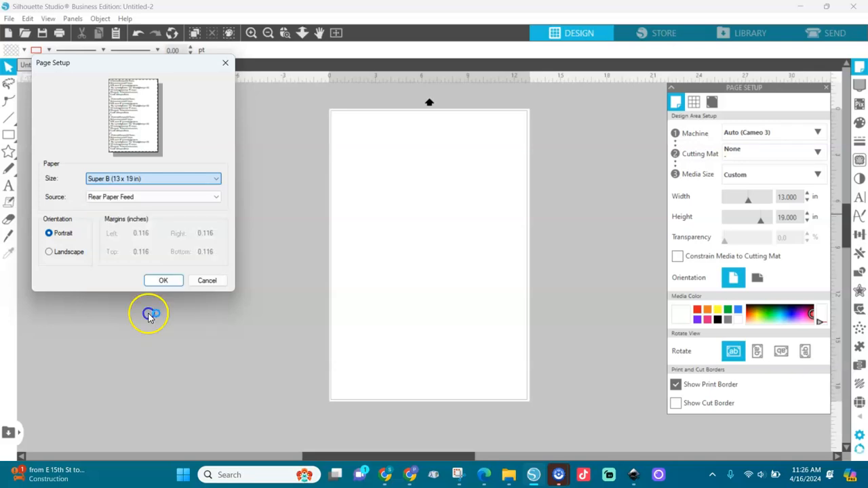
pyautogui.click(145, 195)
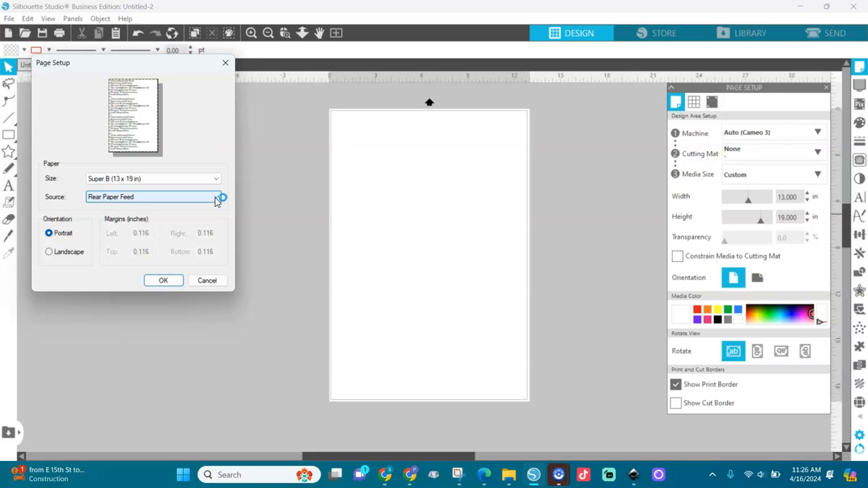
pyautogui.click(216, 198)
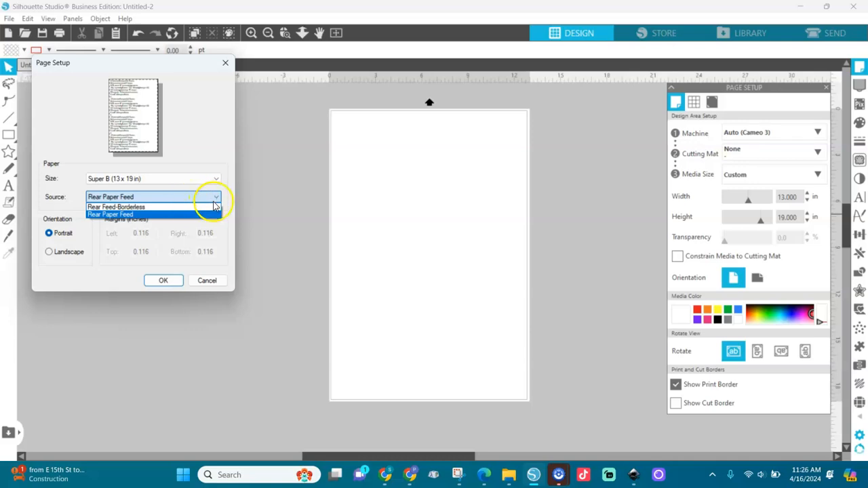
pyautogui.click(217, 198)
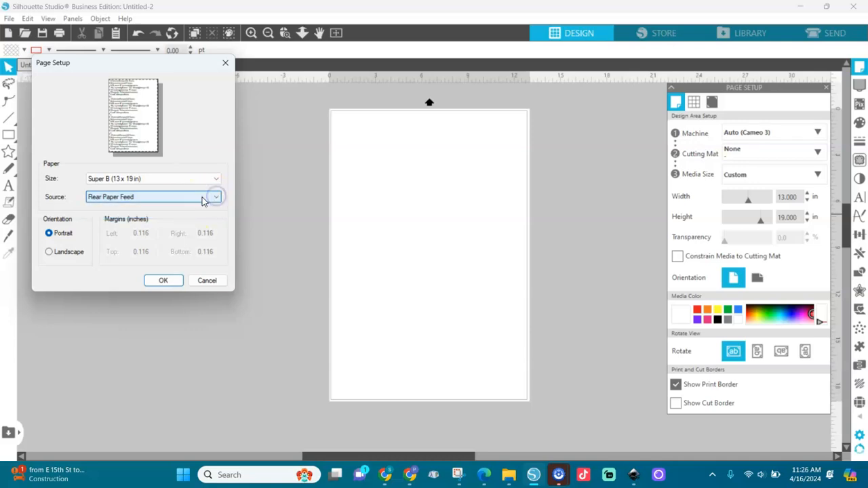
pyautogui.click(214, 198)
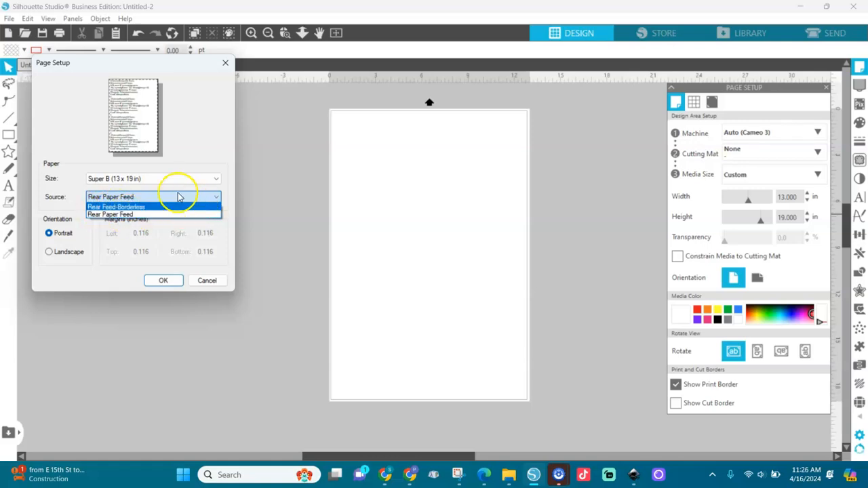
pyautogui.click(211, 148)
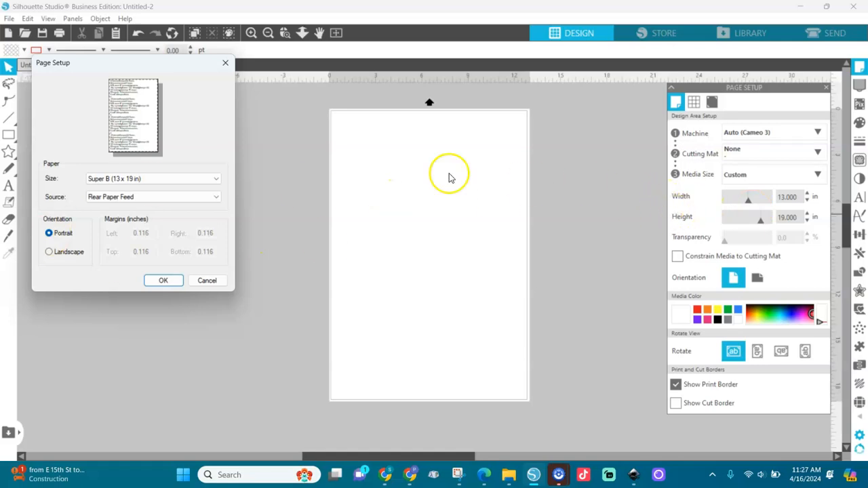
pyautogui.click(149, 198)
pyautogui.click(163, 281)
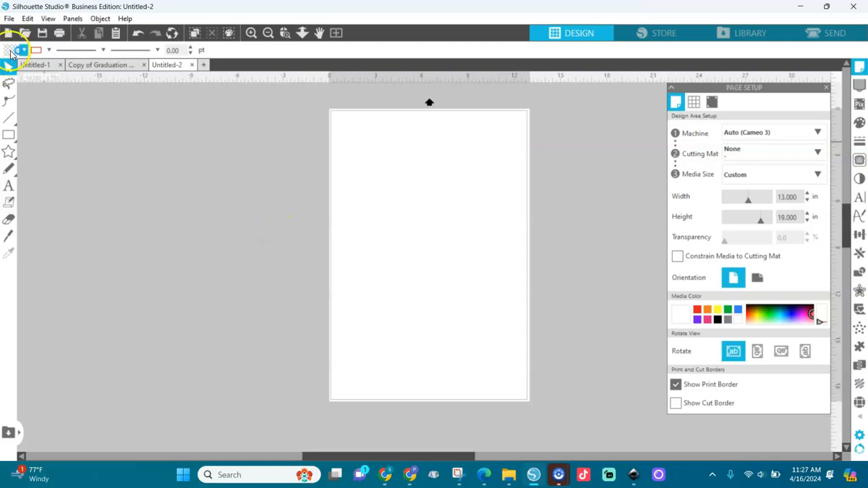
# Merge today's downloaded graduation PNG into the document and move it off the page onto the empty canvas.
pyautogui.click(8, 18)
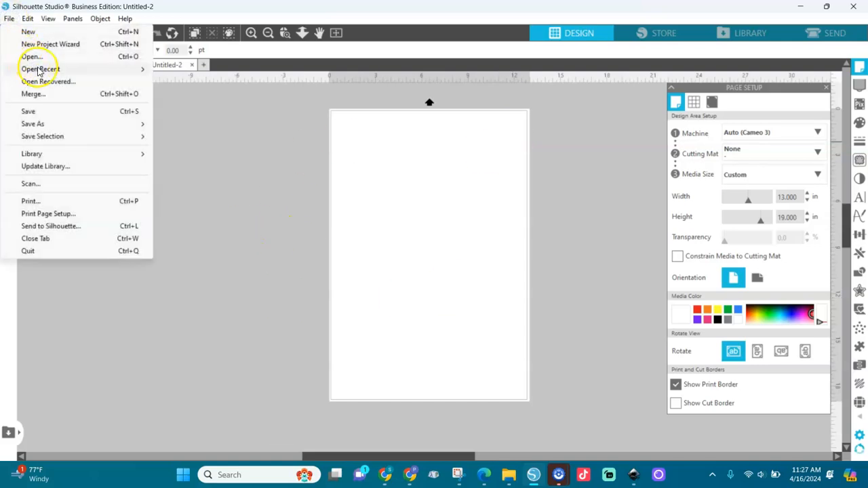
pyautogui.click(33, 95)
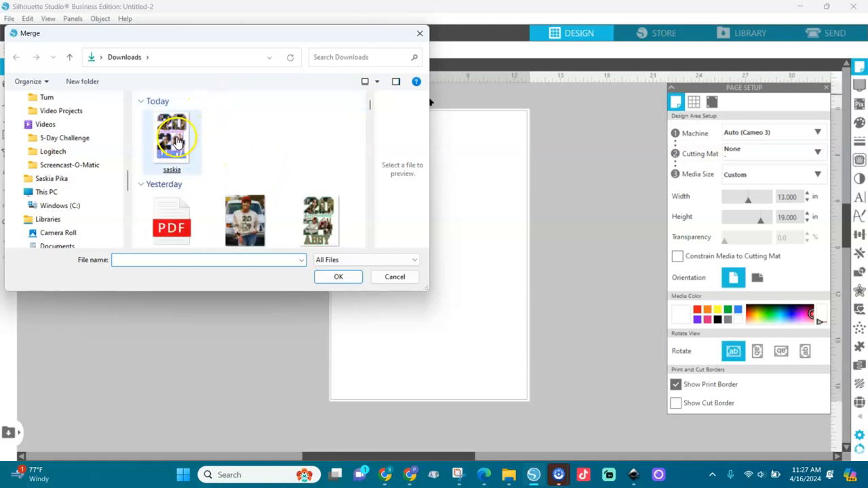
pyautogui.doubleClick(177, 141)
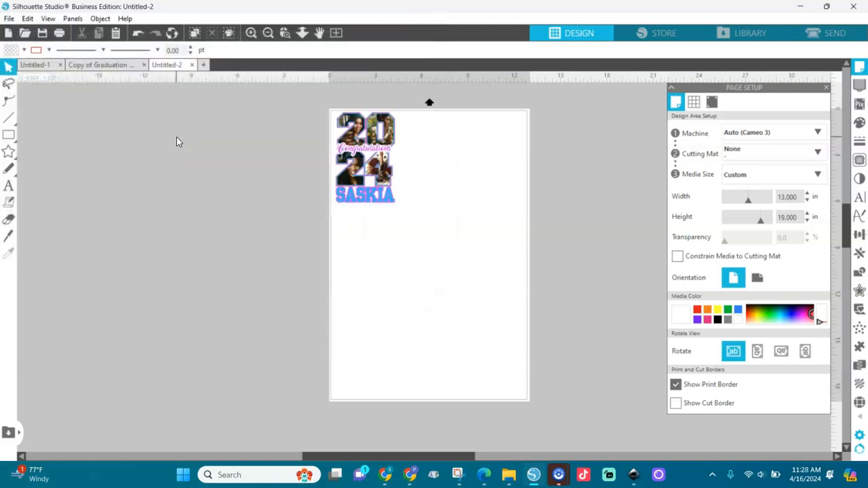
pyautogui.moveTo(376, 188); pyautogui.dragTo(255, 206)
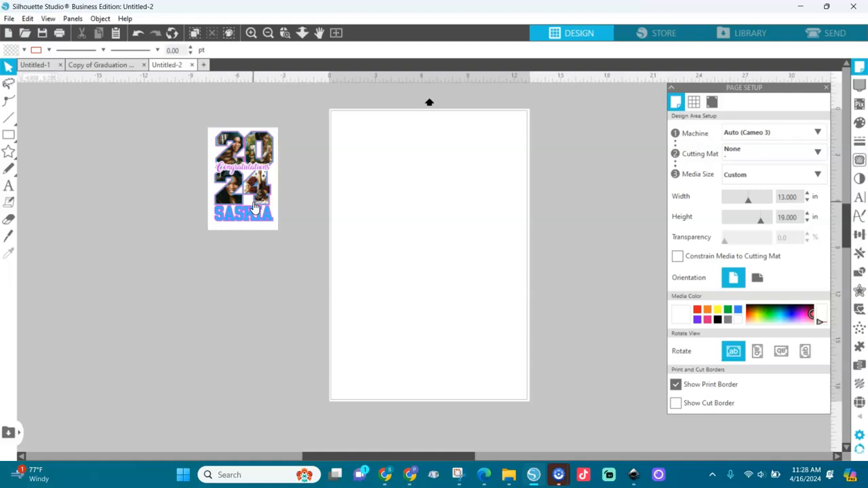
# Resize the graduation design proportionally to 13 in wide and center it on the page.
pyautogui.click(255, 206)
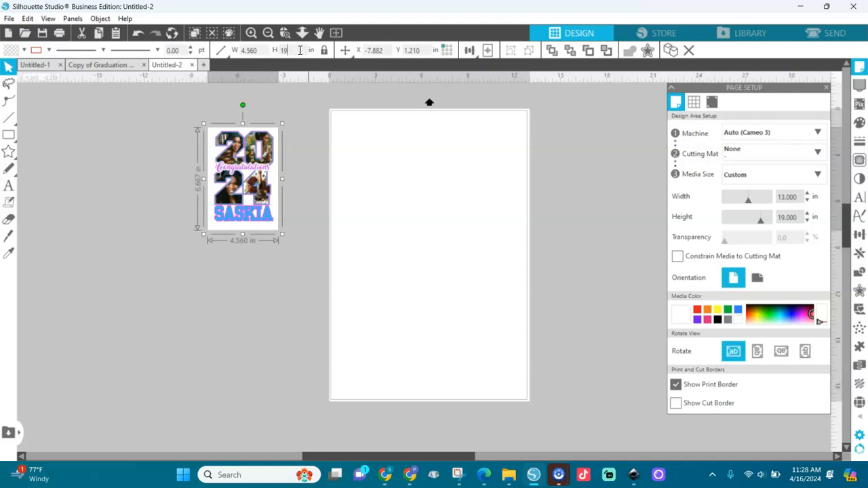
pyautogui.press('Return')
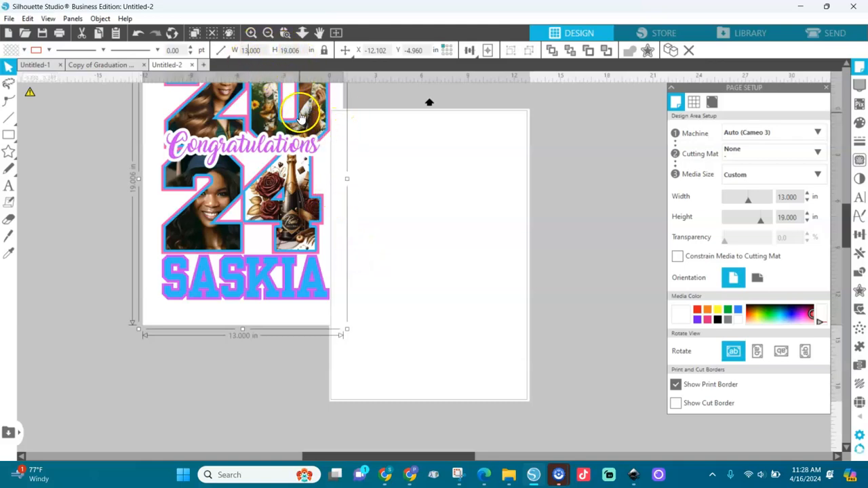
pyautogui.click(487, 50)
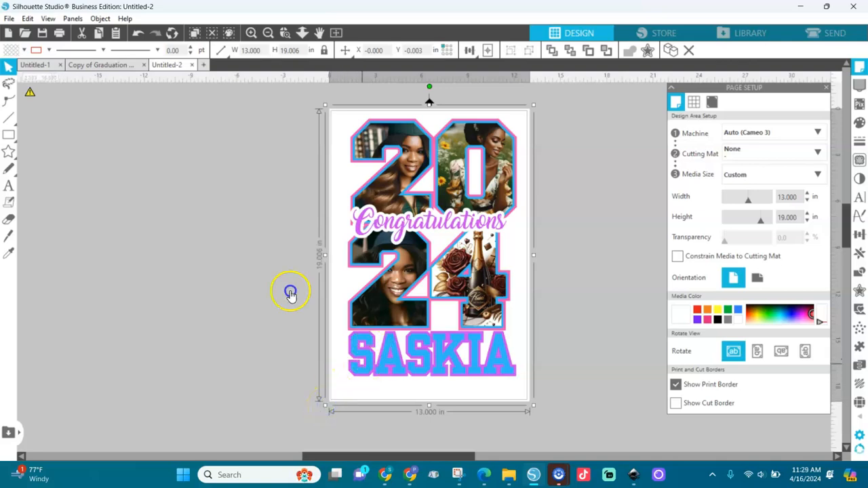
# Enlarge the design from its lower-left corner to about 13.87 × 20.28 in so the artwork fills the print area, and deselect it.
pyautogui.moveTo(325, 408); pyautogui.dragTo(317, 421)
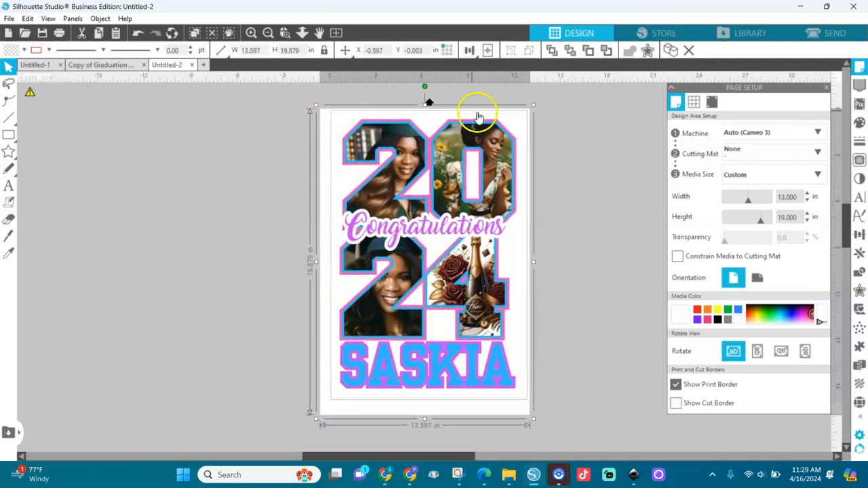
pyautogui.moveTo(316, 419); pyautogui.dragTo(313, 428)
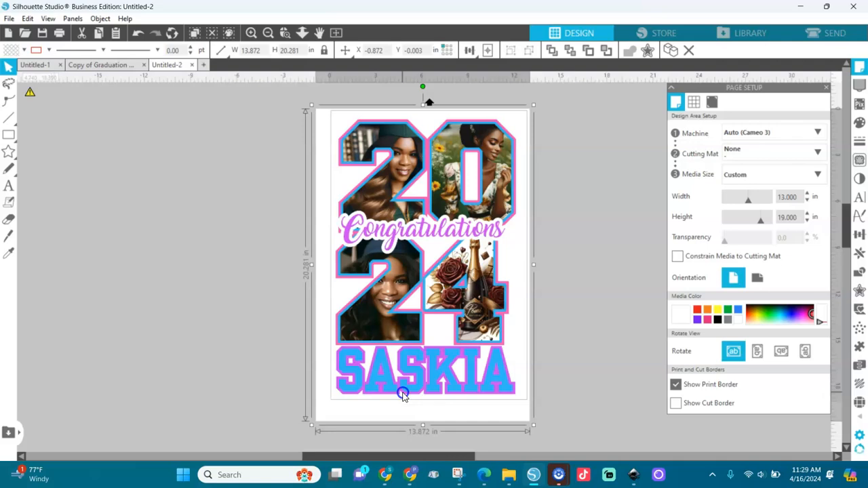
pyautogui.click(547, 357)
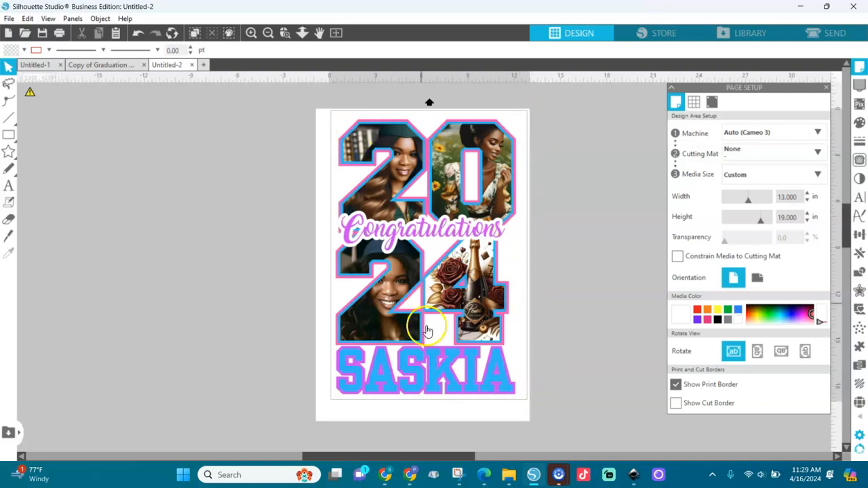
# Open the contrast, brightness and saturation effects for the design, try a brightness of 3, and cancel it.
pyautogui.click(498, 260)
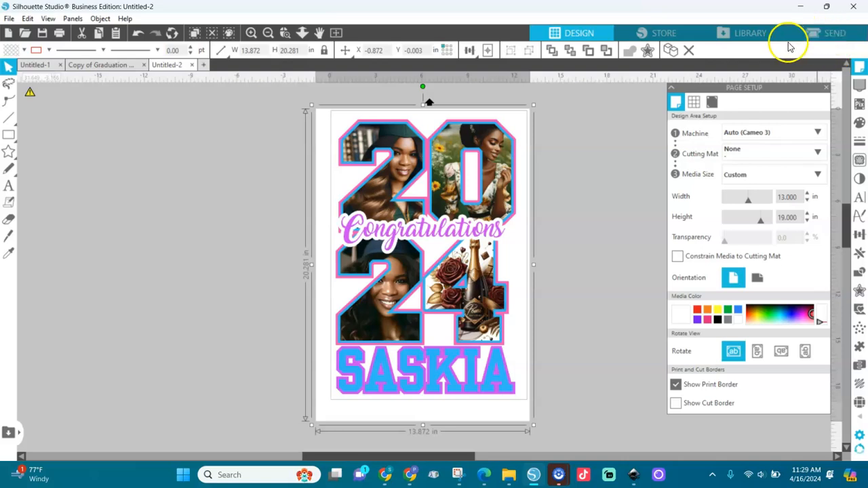
pyautogui.click(859, 180)
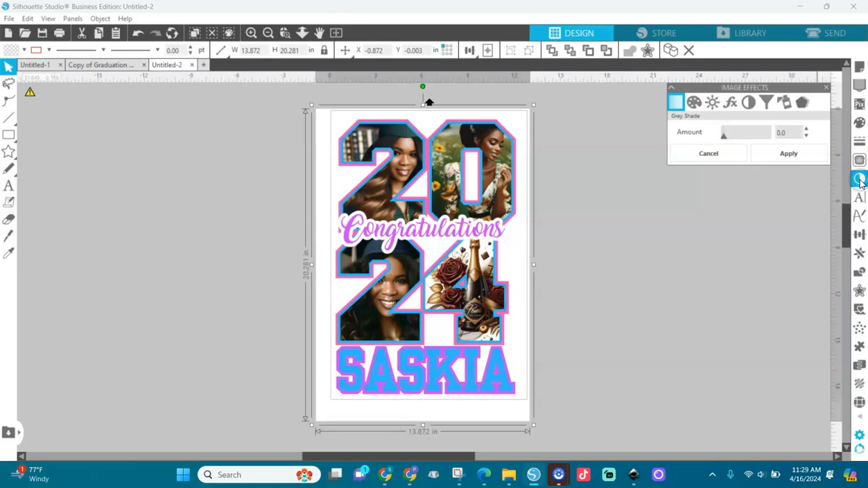
pyautogui.click(711, 102)
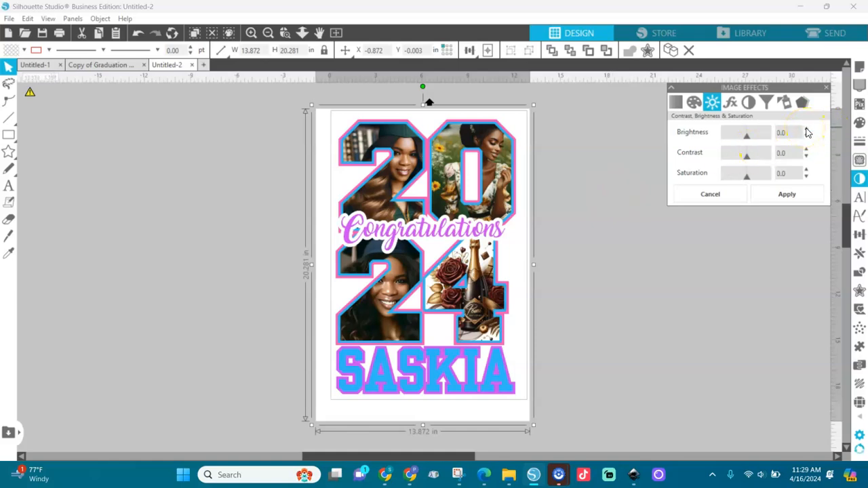
pyautogui.click(732, 190)
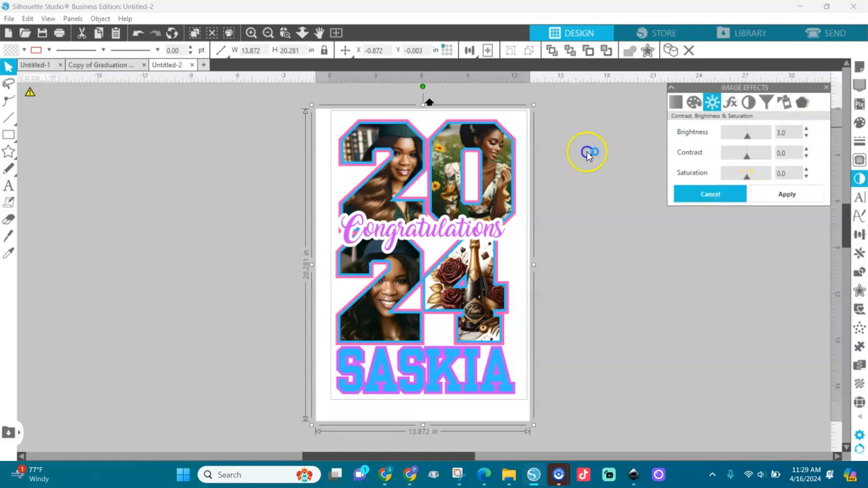
# Duplicate the design and place the copy beside the page as a comparison reference.
pyautogui.press('i')
pyautogui.hotkey('ctrl', 'v')
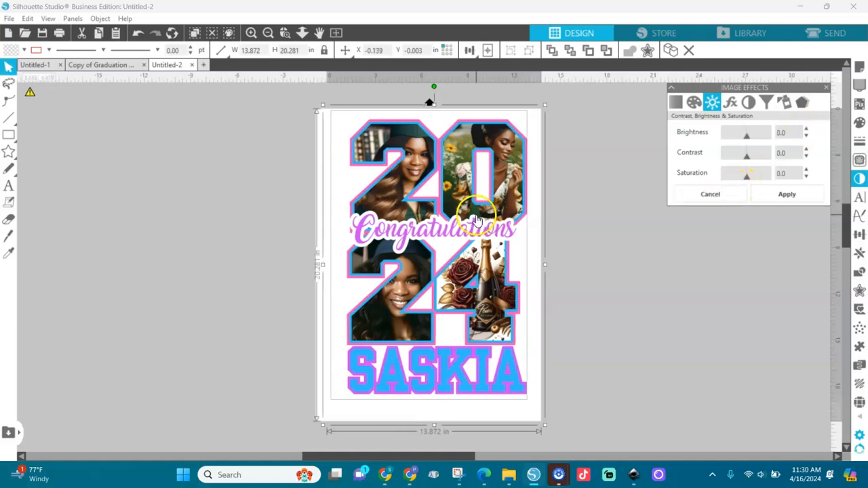
pyautogui.moveTo(501, 246); pyautogui.dragTo(260, 245)
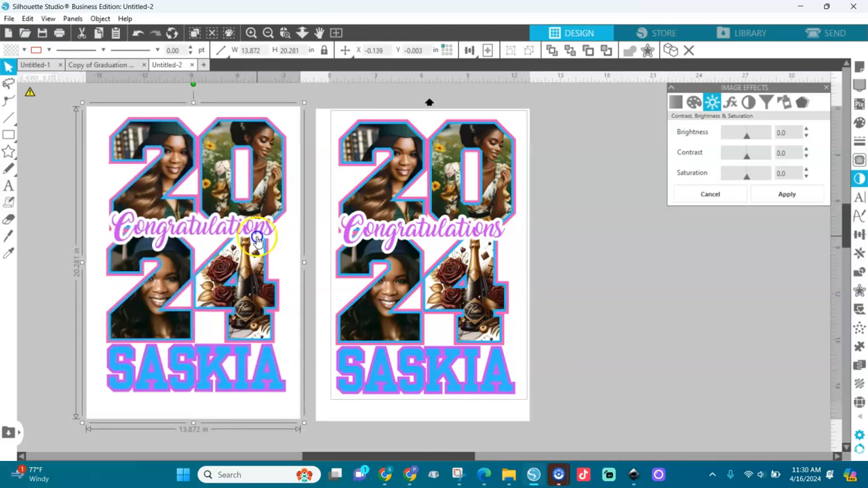
# Increase the brightness of the design on the page to 10, raise its contrast and saturation, and apply the effects.
pyautogui.click(453, 224)
pyautogui.click(803, 129)
pyautogui.click(806, 129)
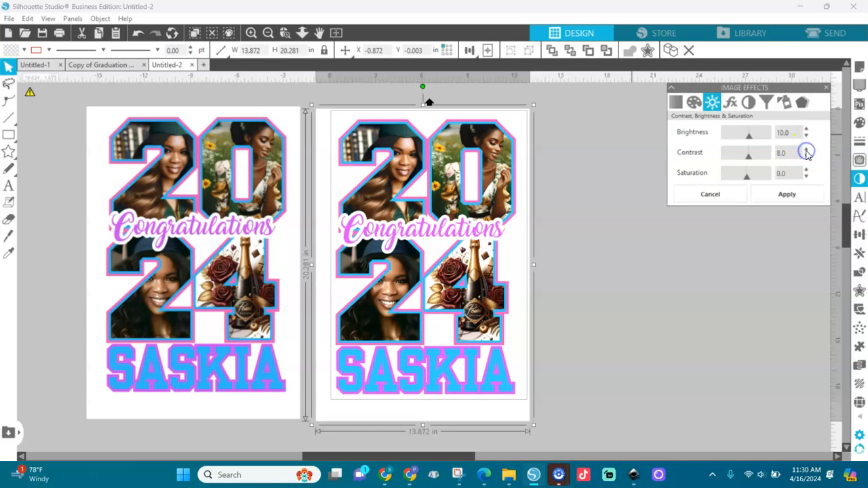
pyautogui.click(805, 170)
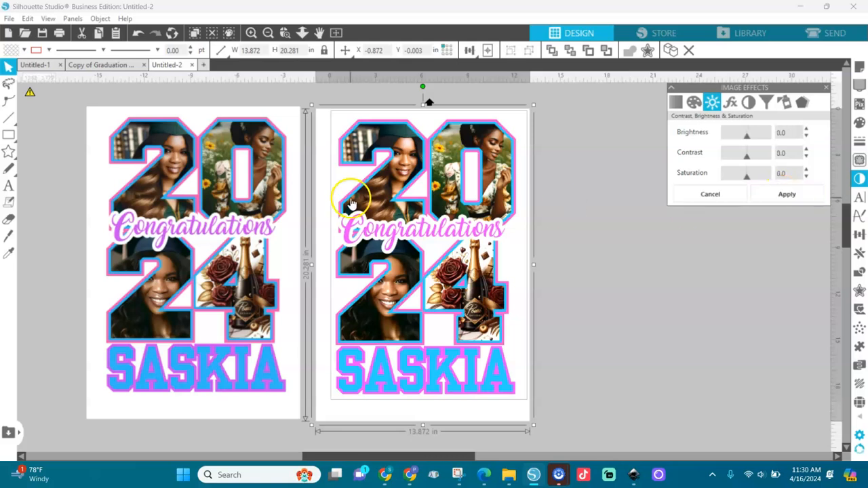
# Move the unedited copy closer to the adjusted design to compare their colors, and delete the copy.
pyautogui.moveTo(169, 241); pyautogui.dragTo(197, 238)
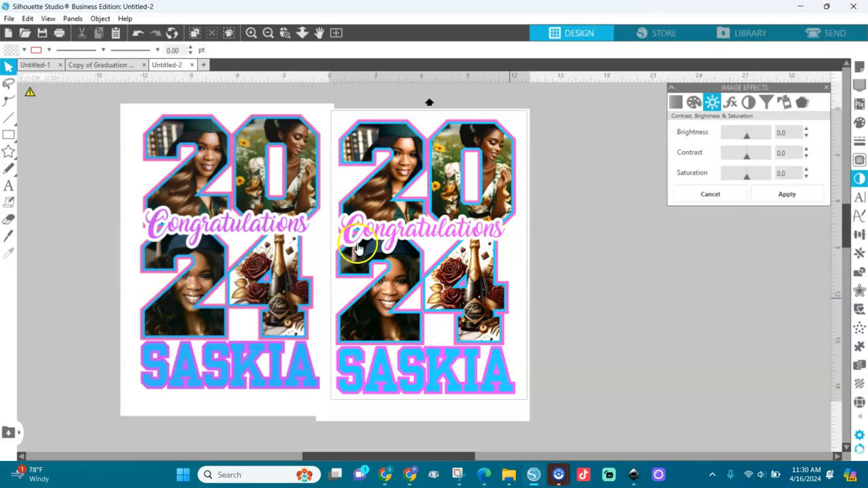
pyautogui.moveTo(285, 279); pyautogui.dragTo(271, 287)
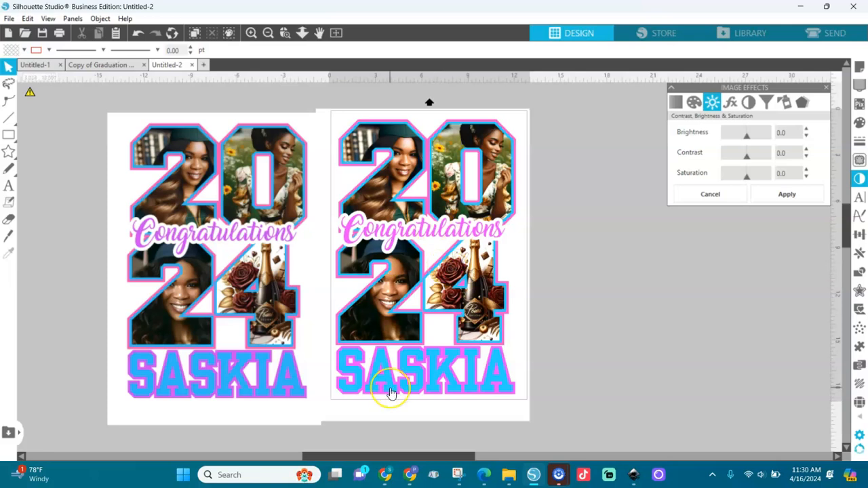
pyautogui.click(204, 314)
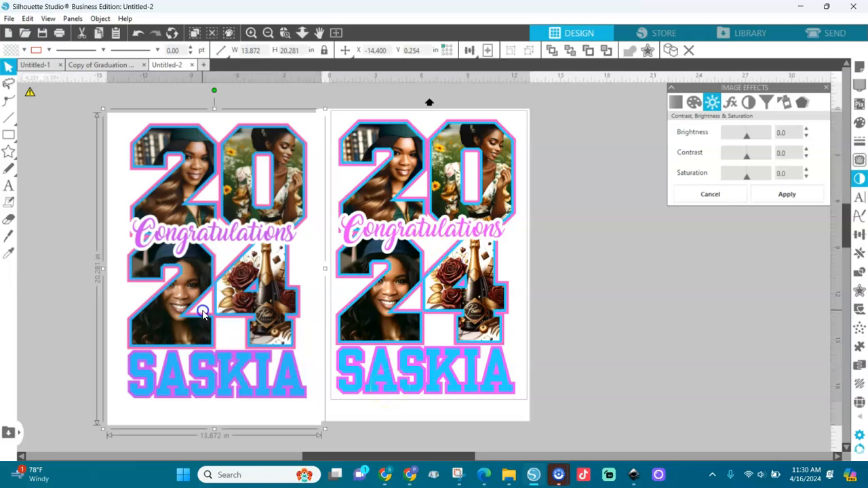
pyautogui.press('Delete')
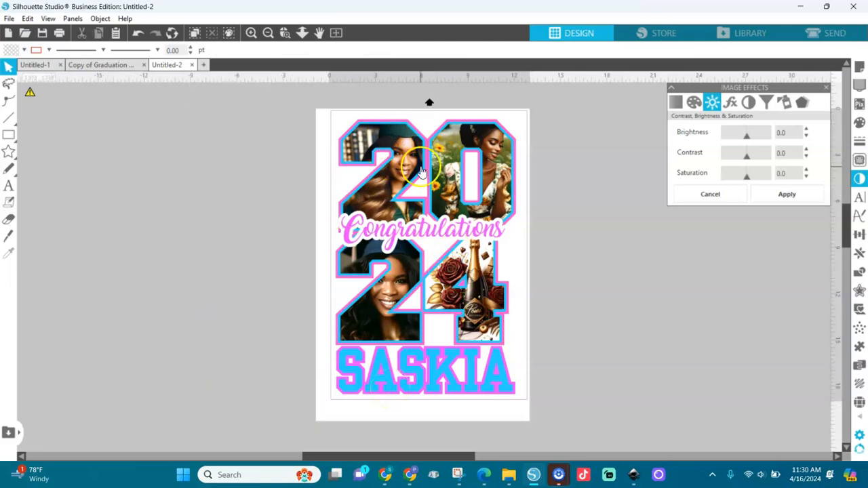
# Open the print preview of the graduation design and examine the full page from the year digits down to the graduate's name.
pyautogui.click(9, 19)
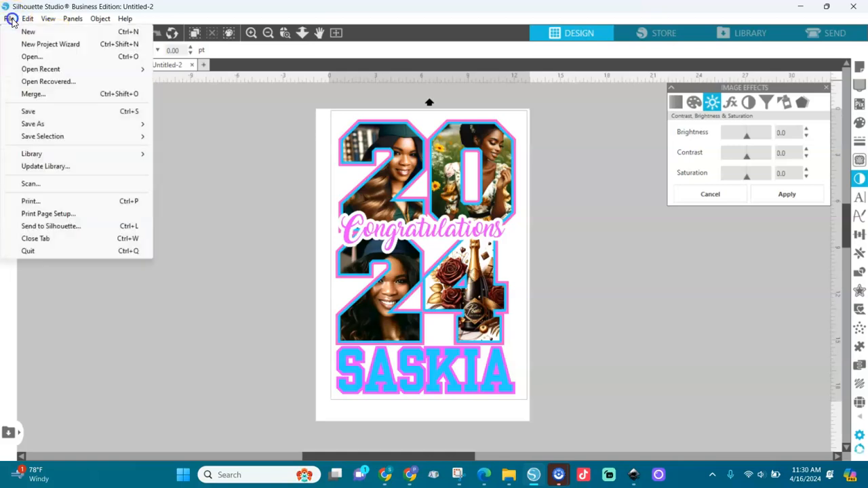
pyautogui.click(31, 199)
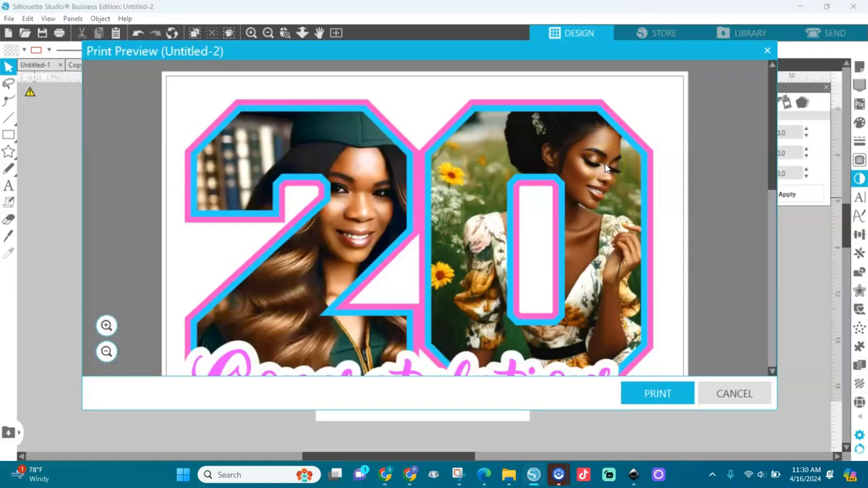
pyautogui.click(778, 221)
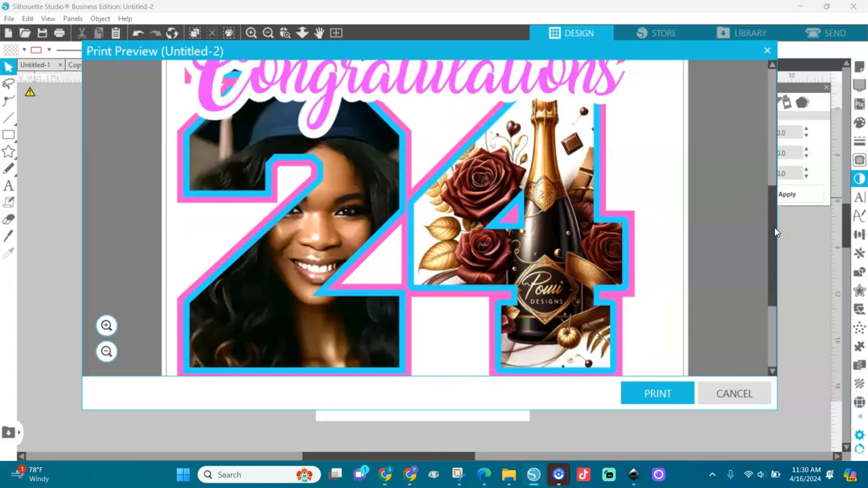
pyautogui.click(775, 232)
pyautogui.click(780, 292)
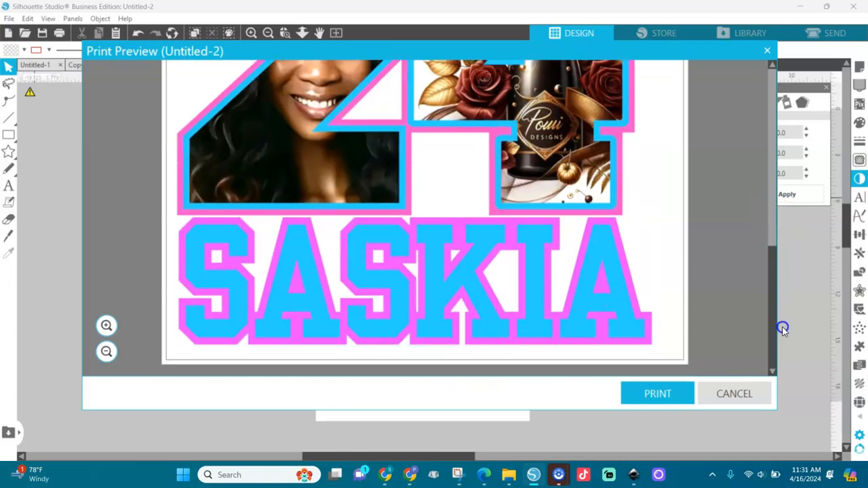
pyautogui.moveTo(781, 291); pyautogui.dragTo(766, 70)
pyautogui.click(777, 216)
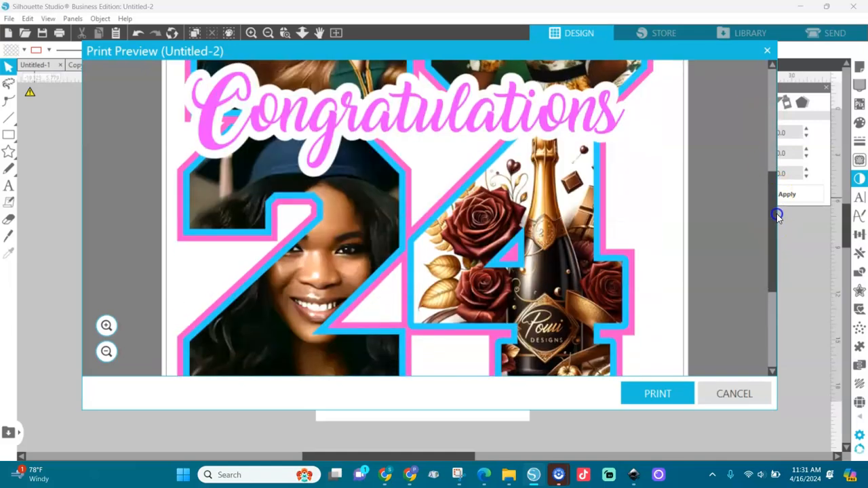
pyautogui.click(780, 322)
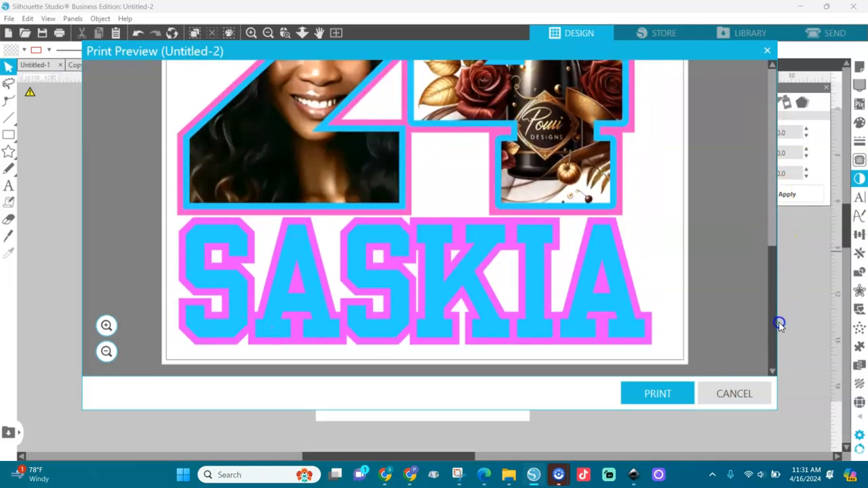
pyautogui.moveTo(776, 306); pyautogui.dragTo(765, 101)
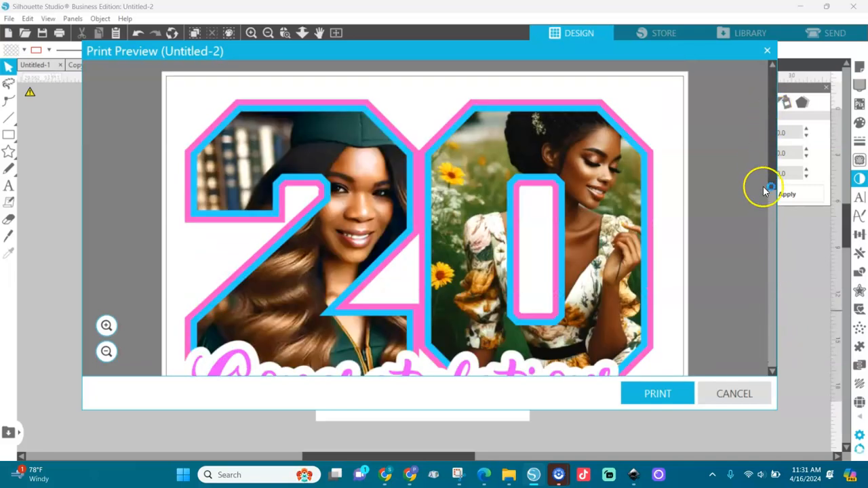